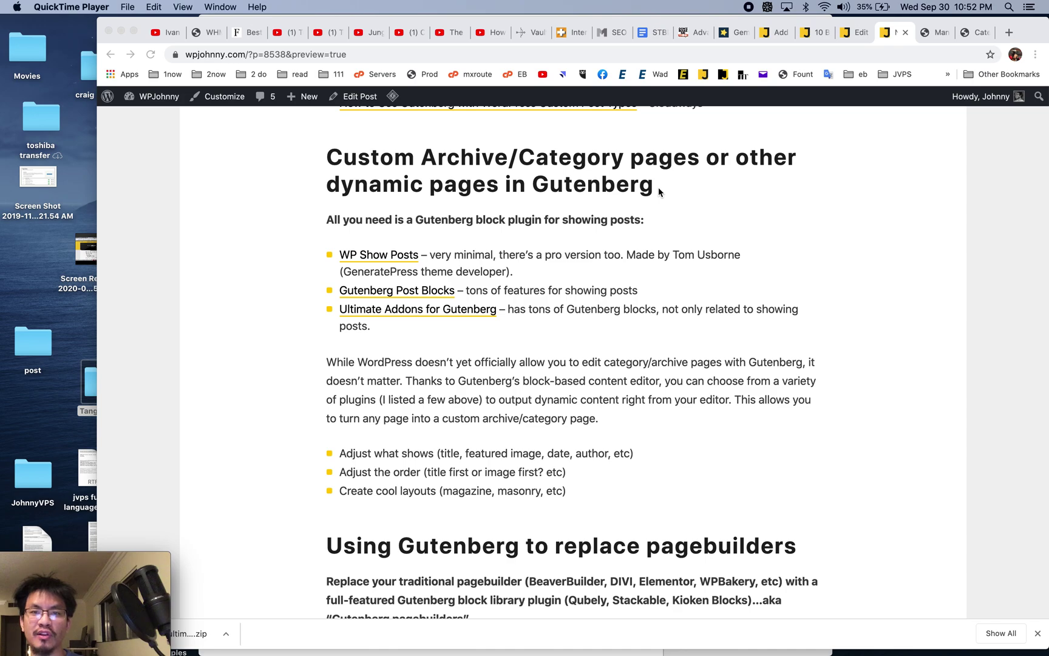
Open the Canyon category for editing on the test site and place the cursor in its Description field
left_click(967, 33)
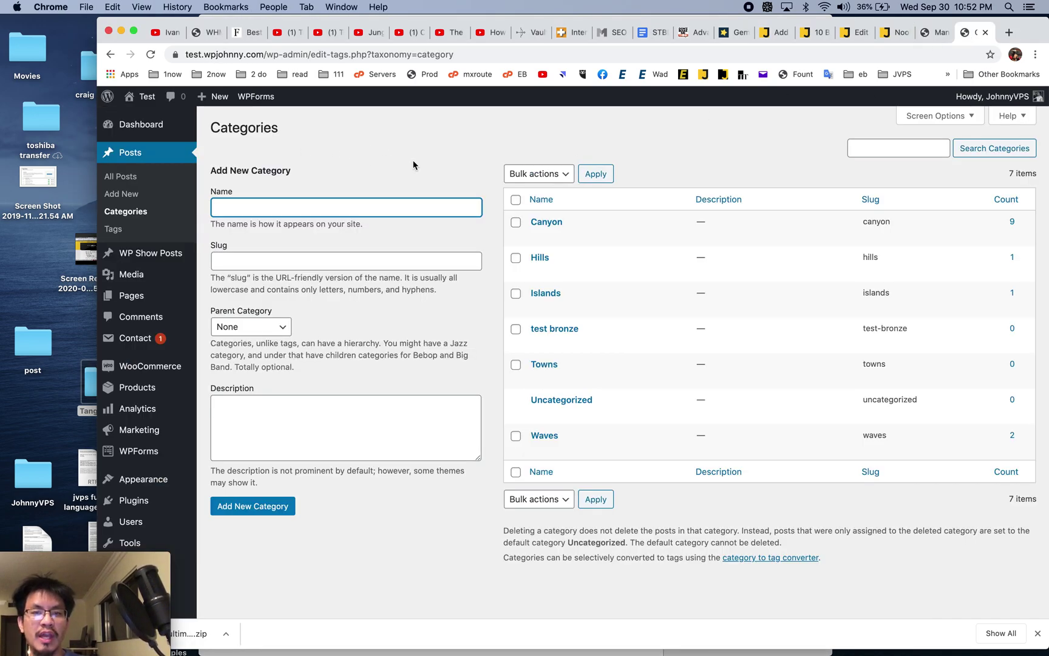
left_click(404, 161)
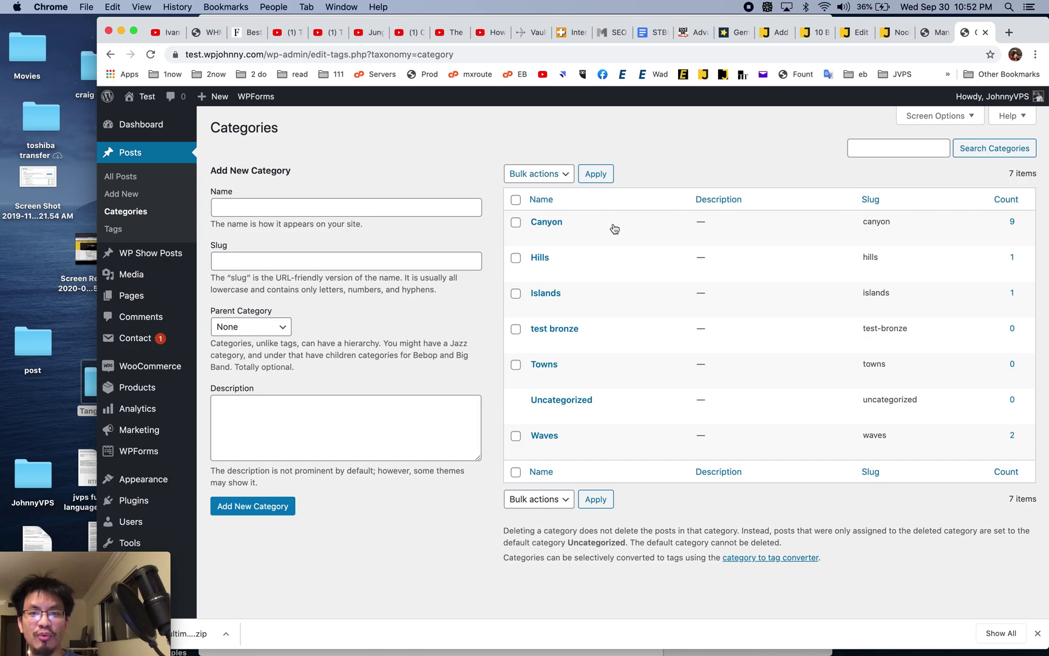
left_click(542, 224)
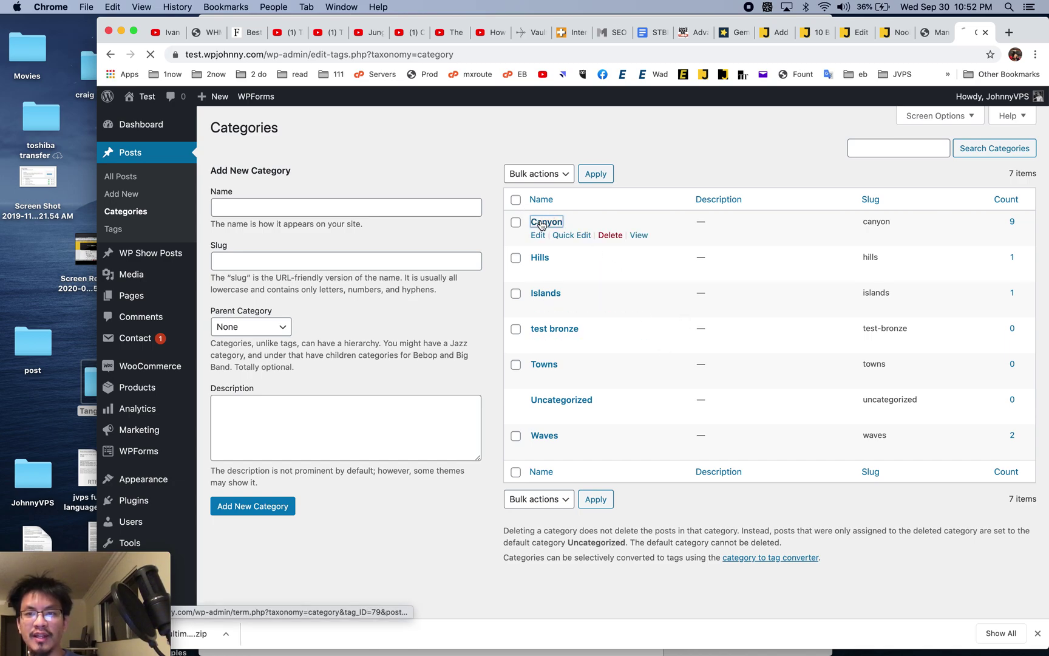
left_click(435, 379)
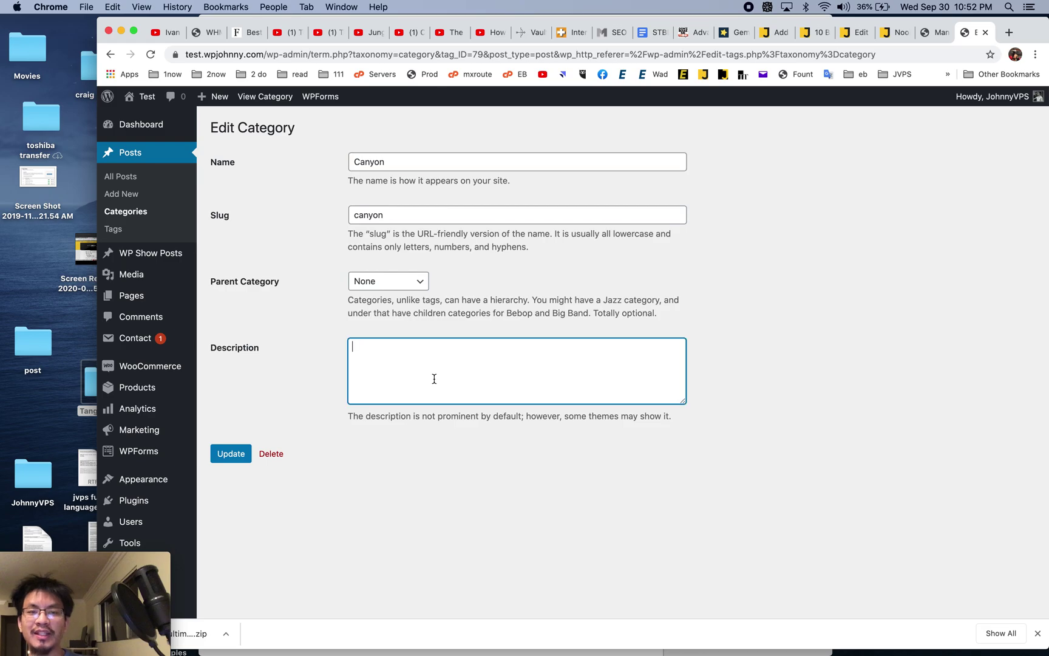
View the Canyon category's archive page and examine its header, post grid and pagination
left_click(272, 102)
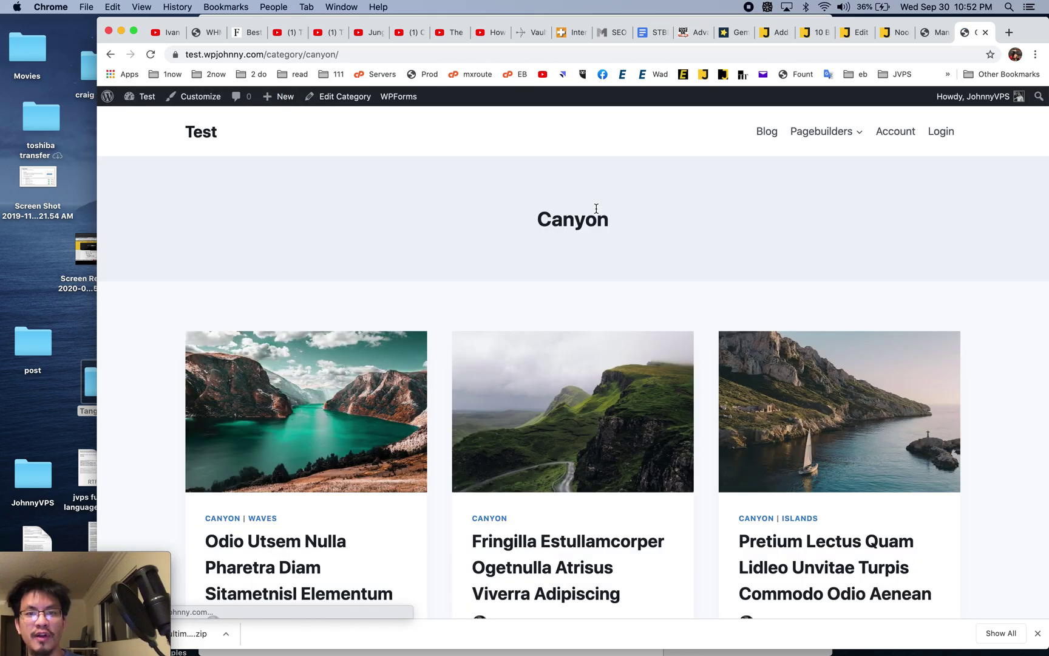
scroll(591, 419, "down", 1)
scroll(591, 419, "down", 10)
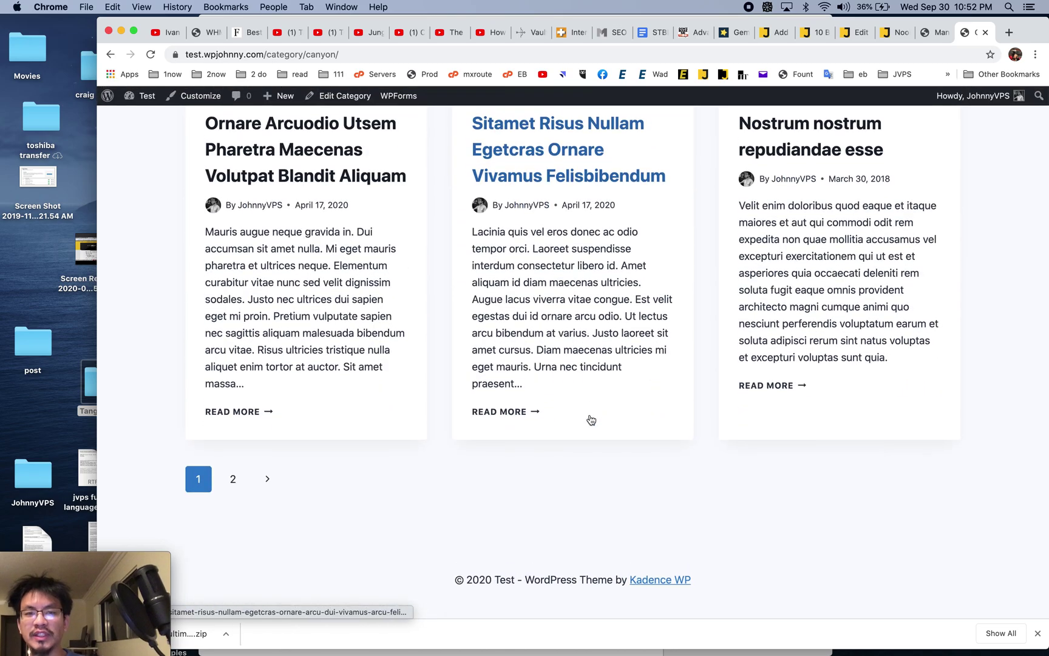
scroll(591, 419, "up", 15)
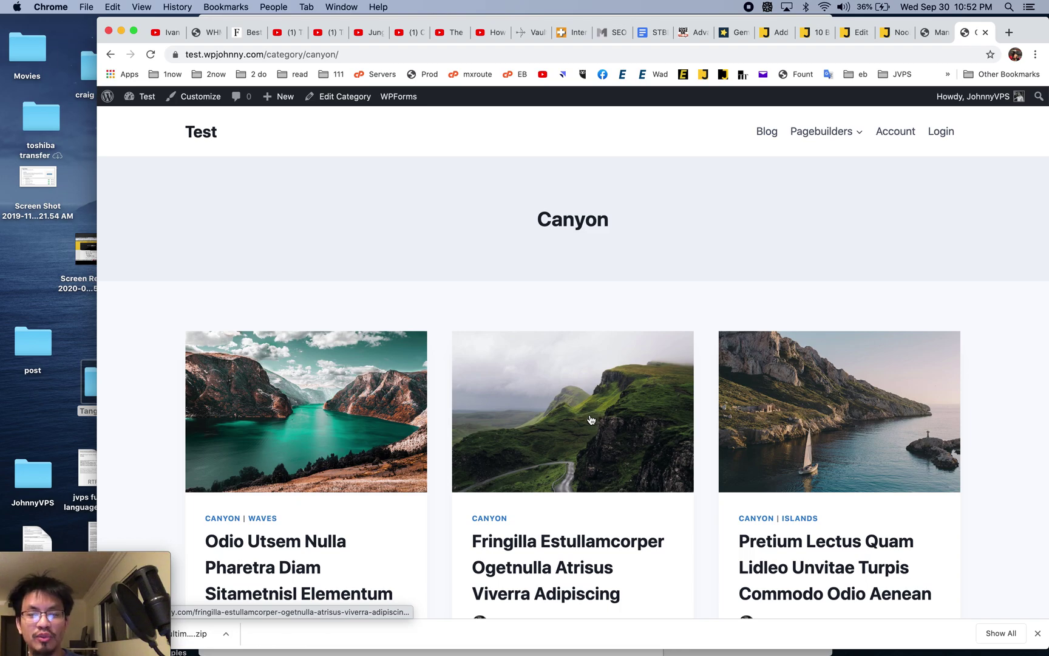
scroll(590, 419, "down", 8)
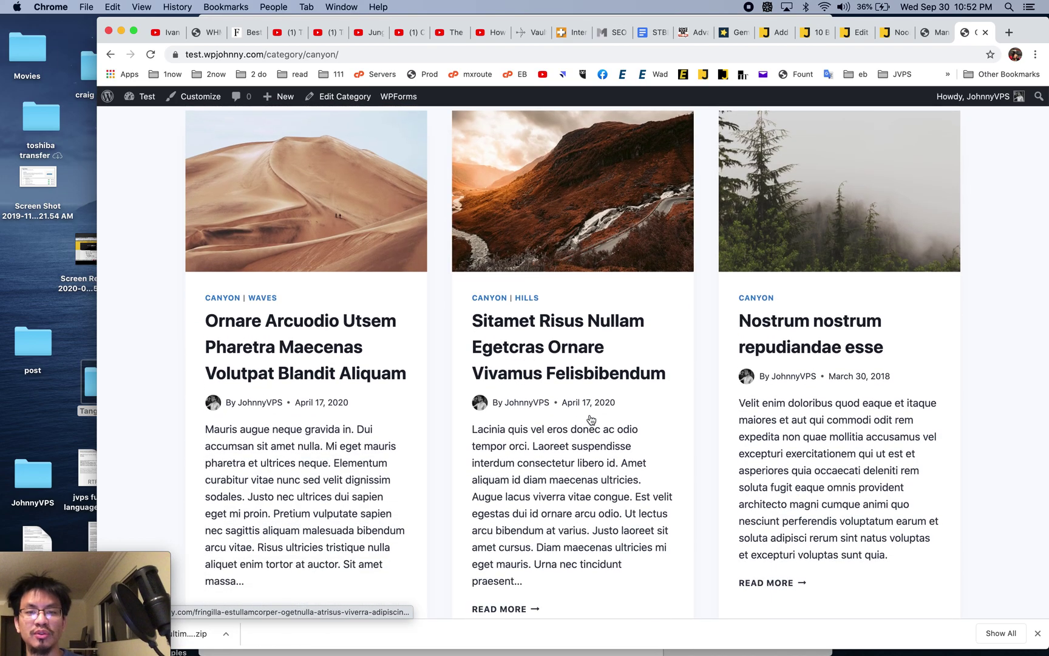
scroll(591, 419, "up", 10)
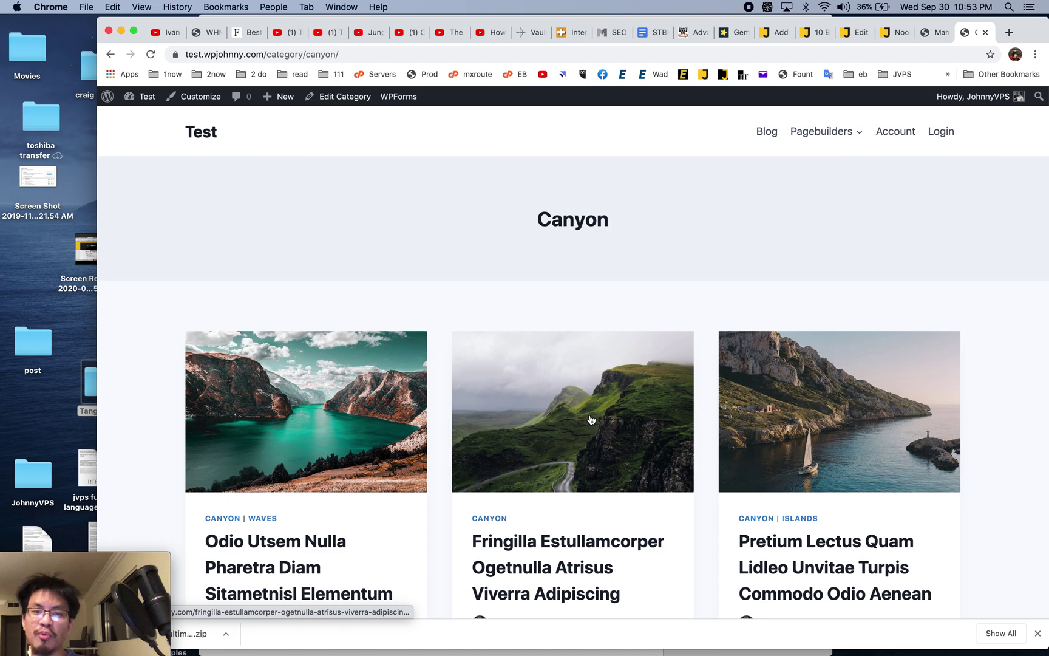
scroll(591, 420, "down", 2)
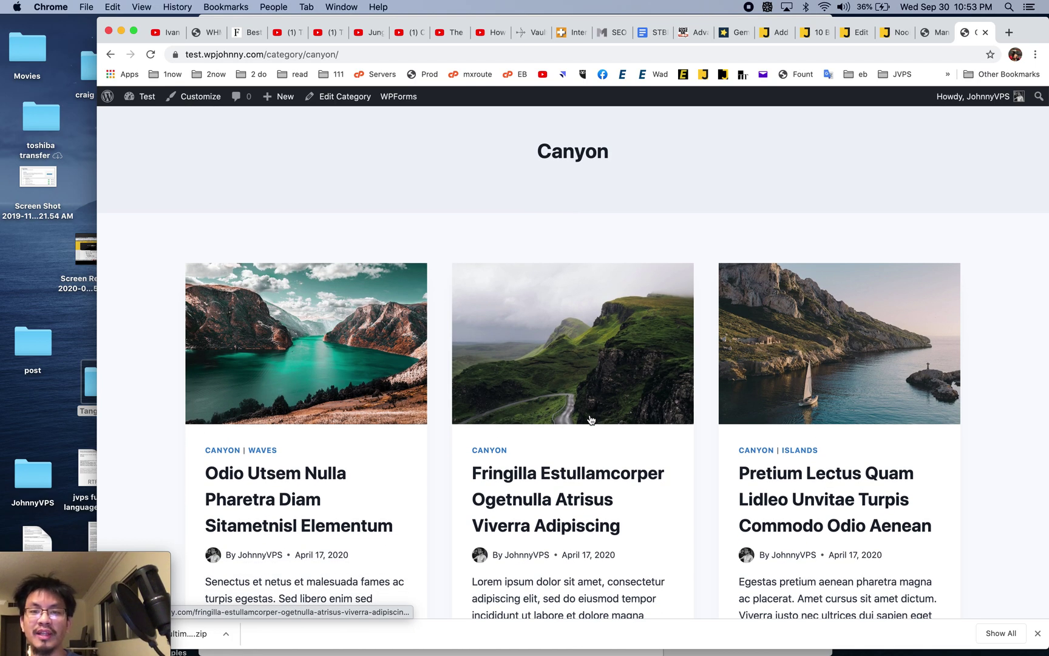
left_click(936, 35)
left_click(964, 35)
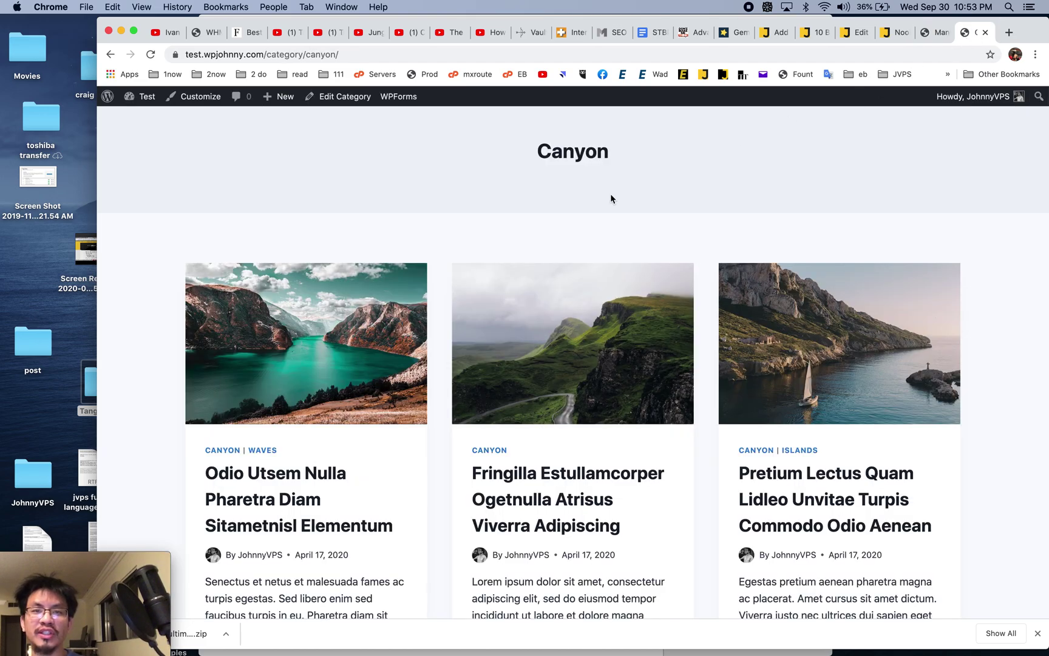
scroll(346, 433, "down", 10)
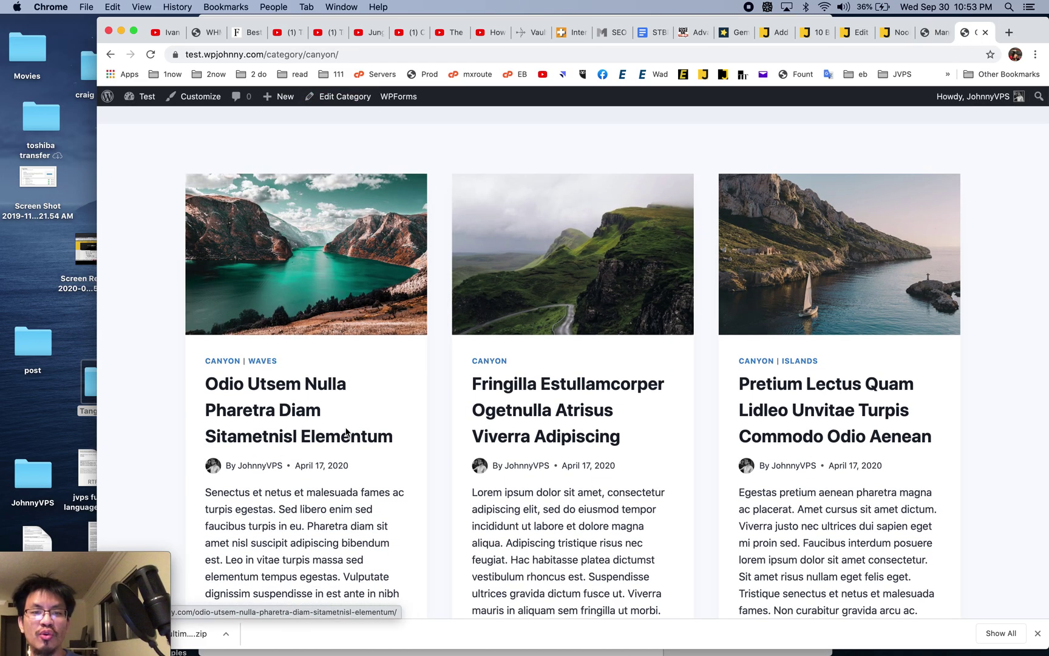
scroll(347, 432, "up", 15)
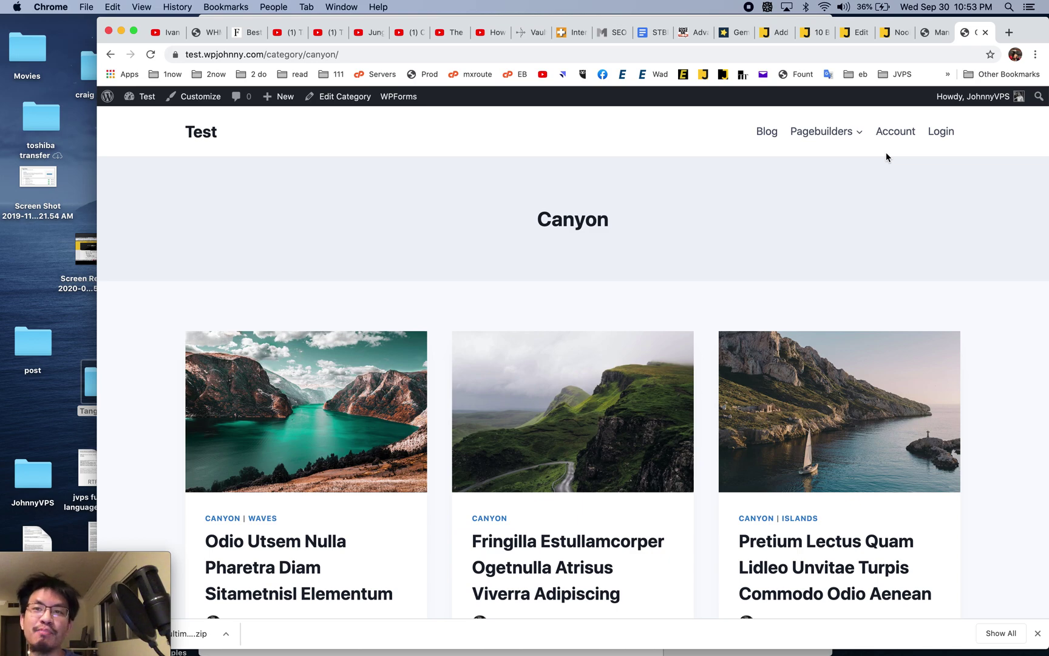
Read the article's section on custom archive/category pages in Gutenberg and its list of post-display plugins
left_click(898, 34)
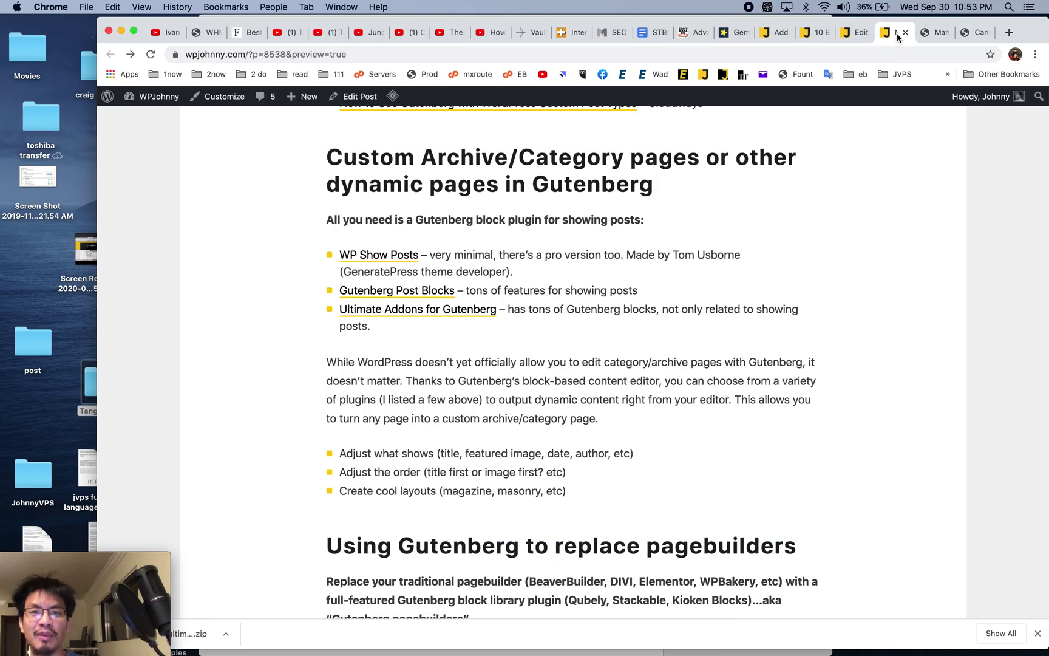
scroll(590, 327, "down", 2)
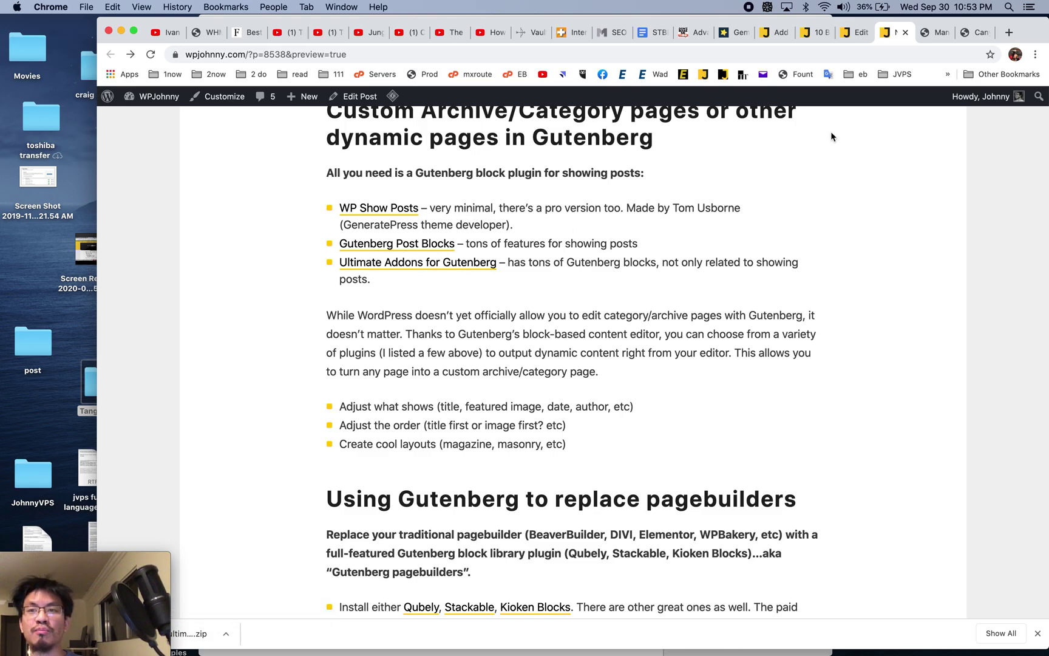
Create a new page on the test site titled "WP Show Posts" and place the cursor in its empty content block
left_click(972, 35)
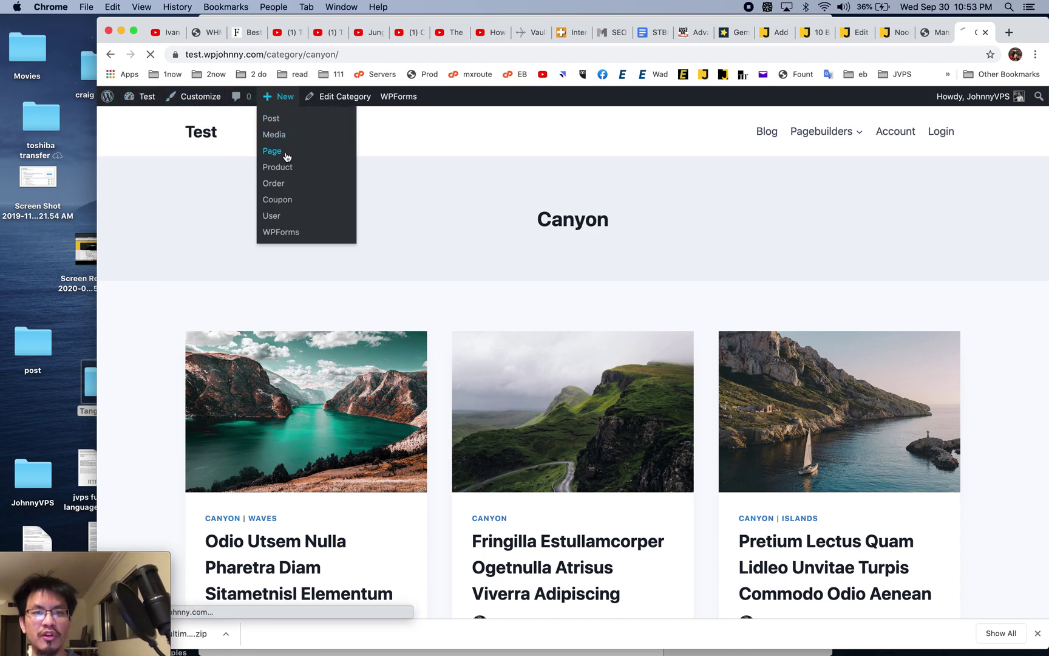
left_click(288, 157)
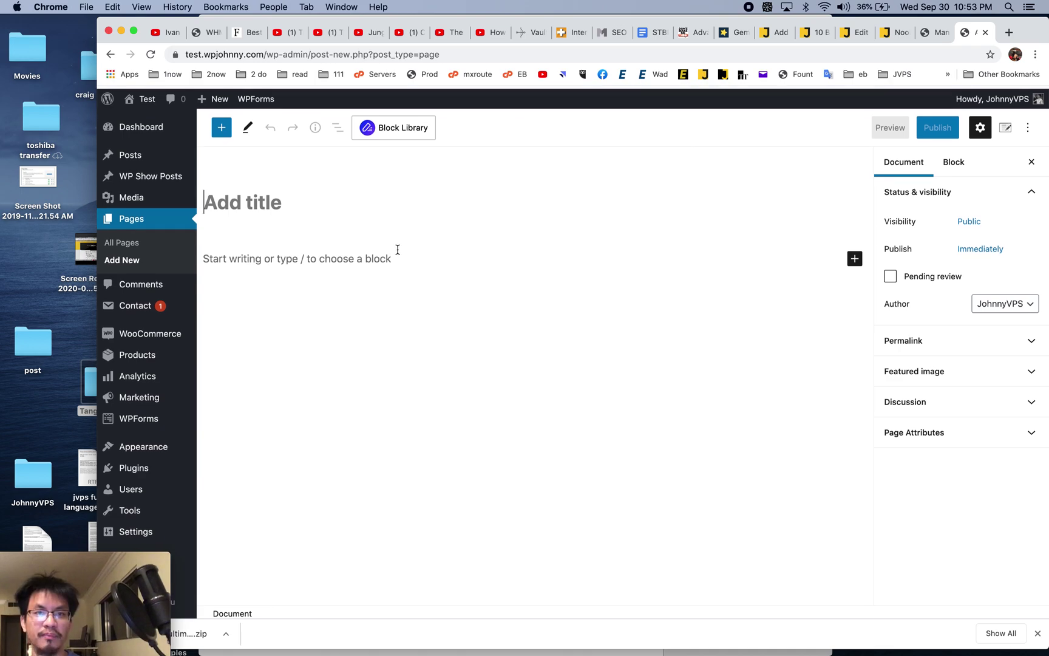
type("WP Show post")
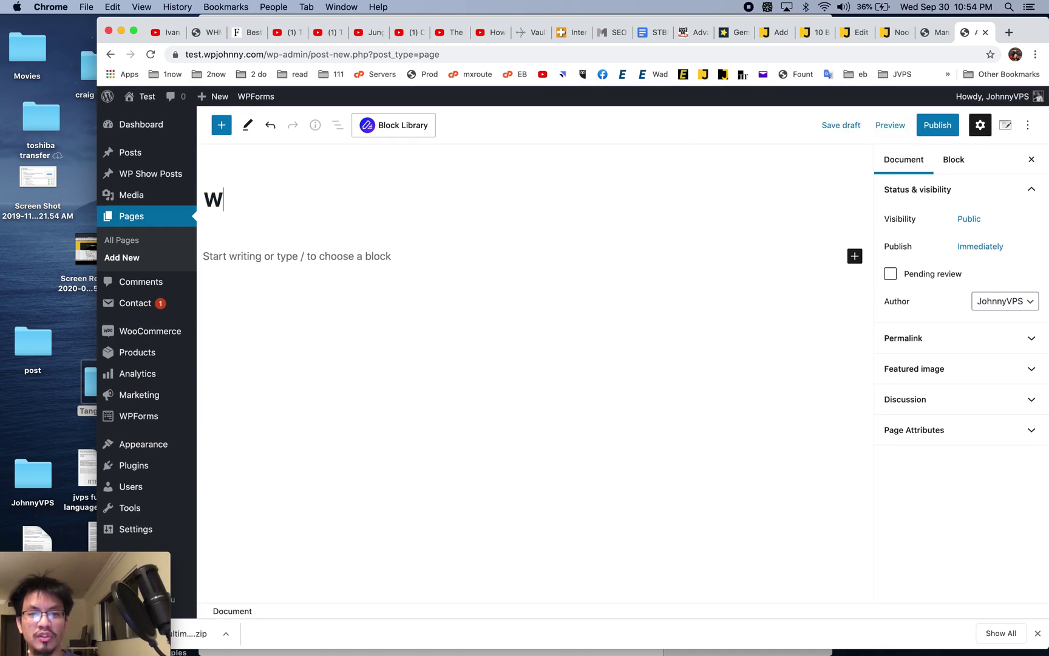
key("BackSpace")
key("BackSpace")
key("BackSpace")
key("BackSpace")
type("Posts")
left_click(314, 252)
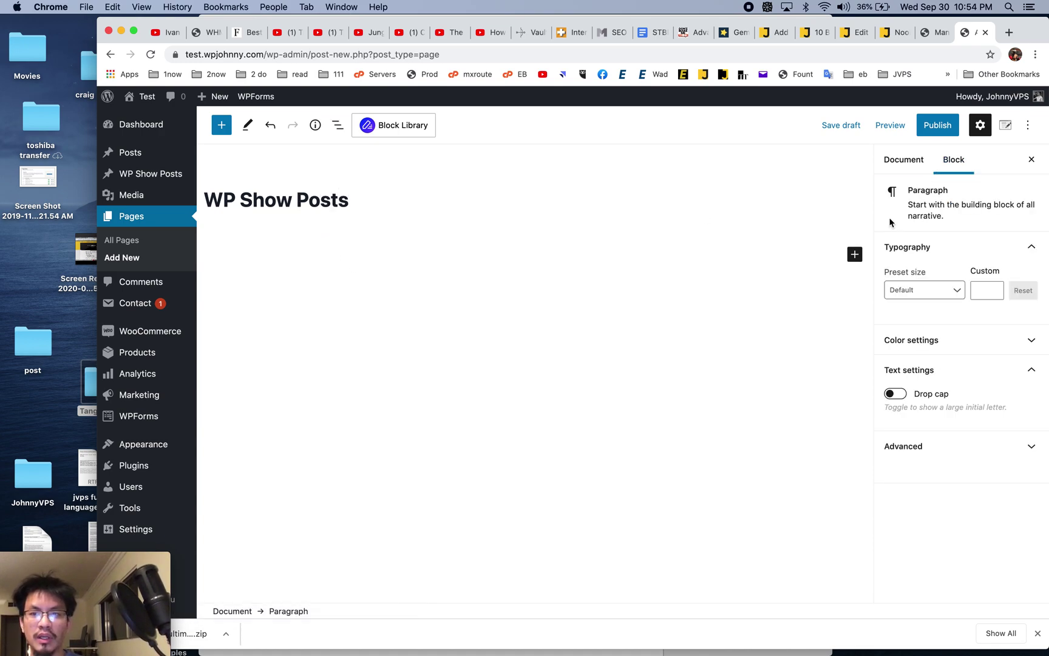
Search the available blocks for "show" and return to the empty content block
left_click(854, 254)
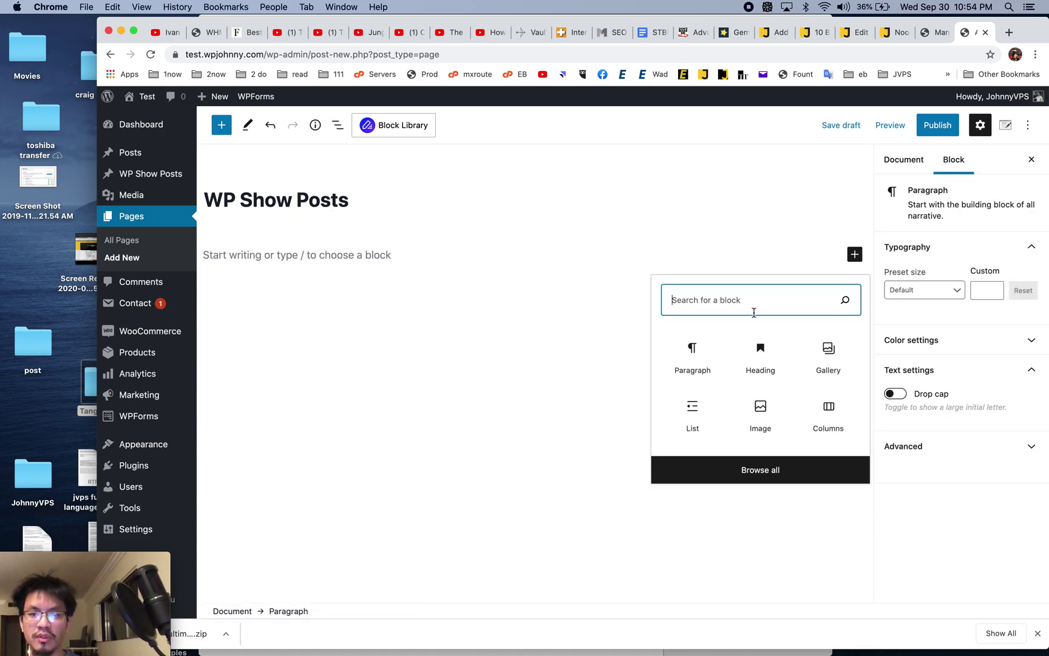
type("show")
left_click(542, 254)
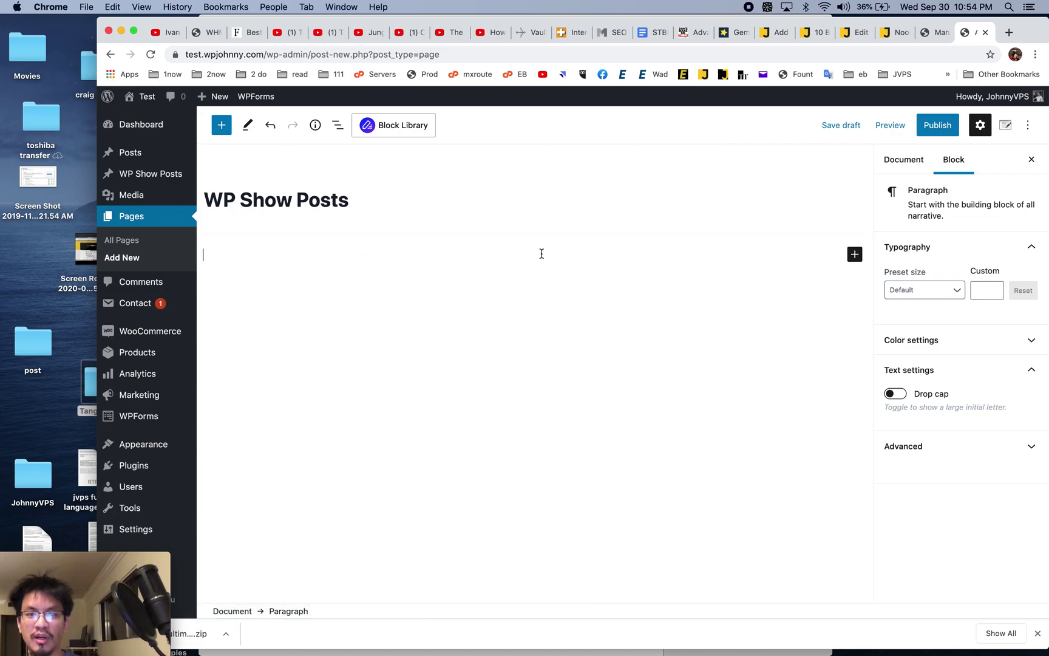
Publish the WP Show Posts page
left_click(938, 128)
left_click(938, 131)
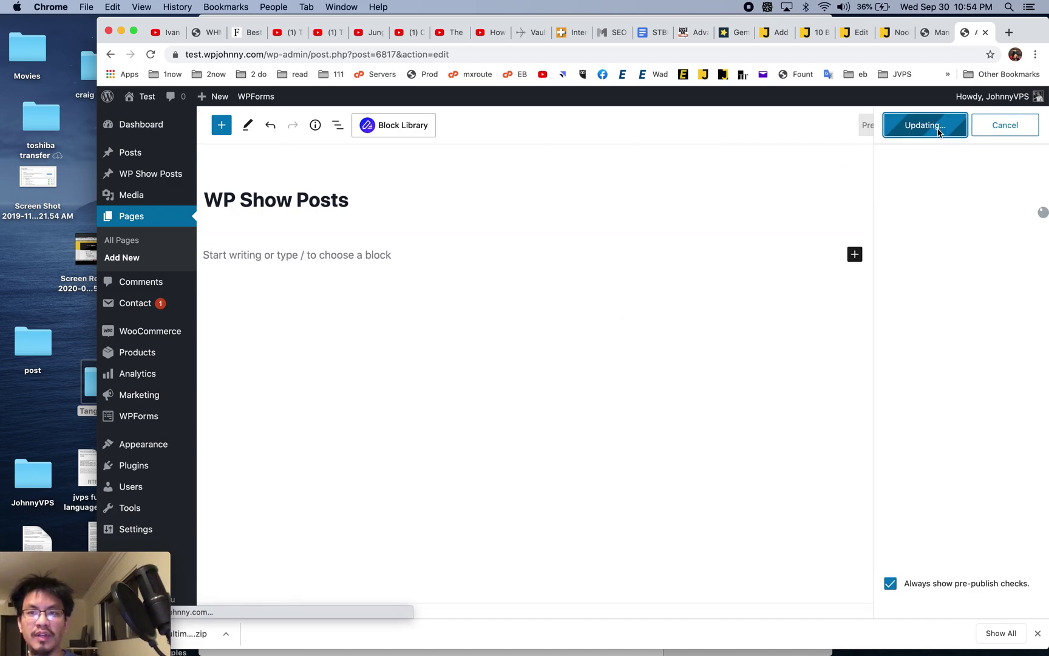
Add a new WP Show Posts list in a separate browser tab and title it "Canyon category"
mouse_move(137, 179)
left_click(216, 177)
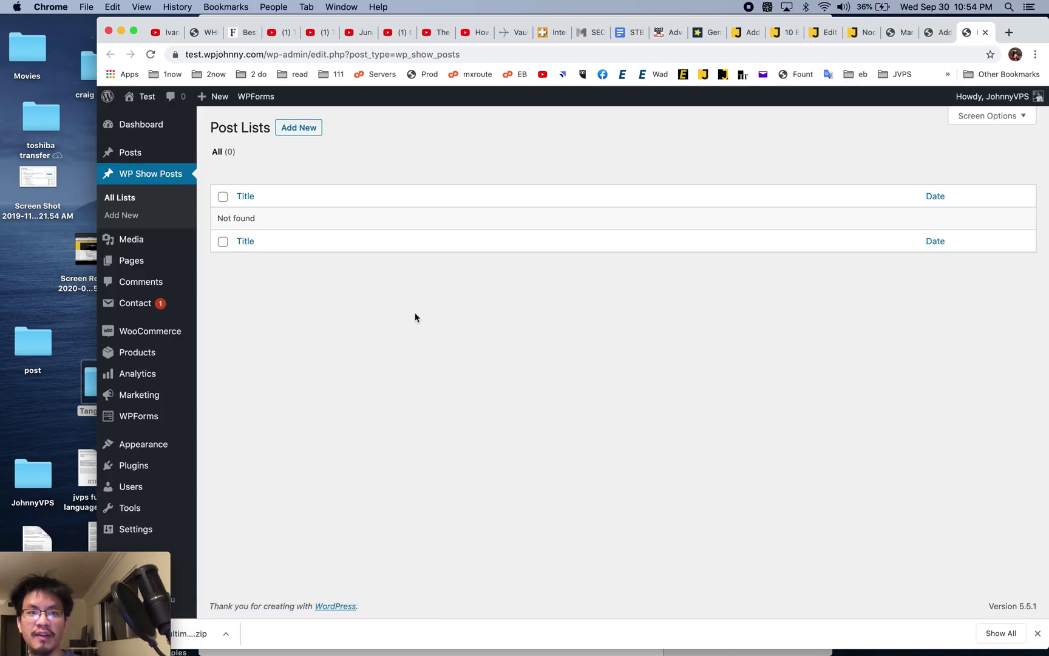
left_click(307, 132)
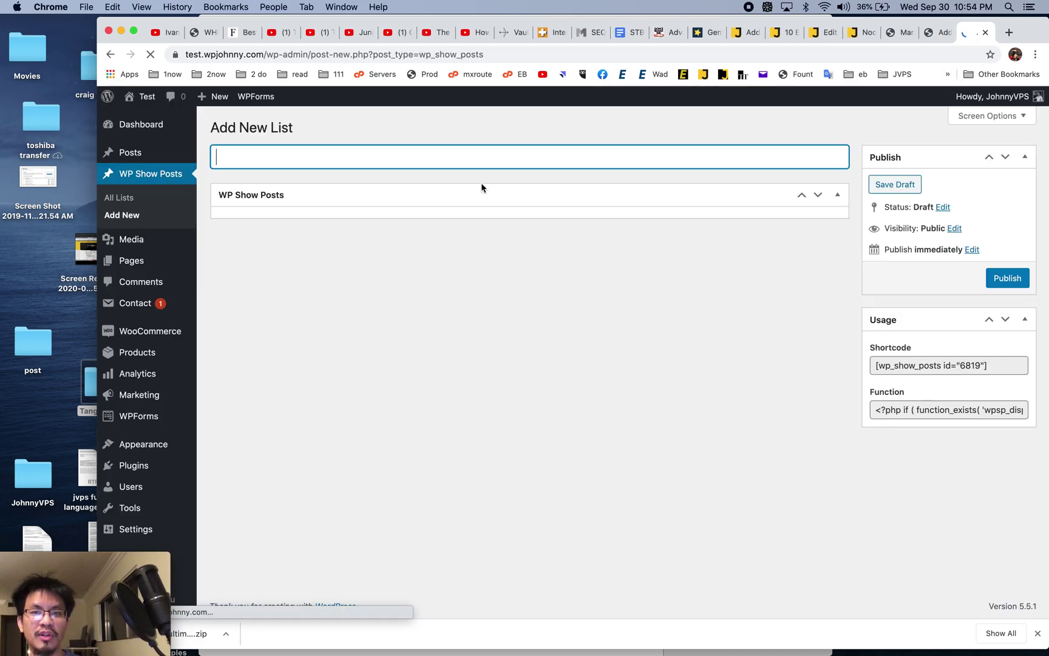
type("Cany")
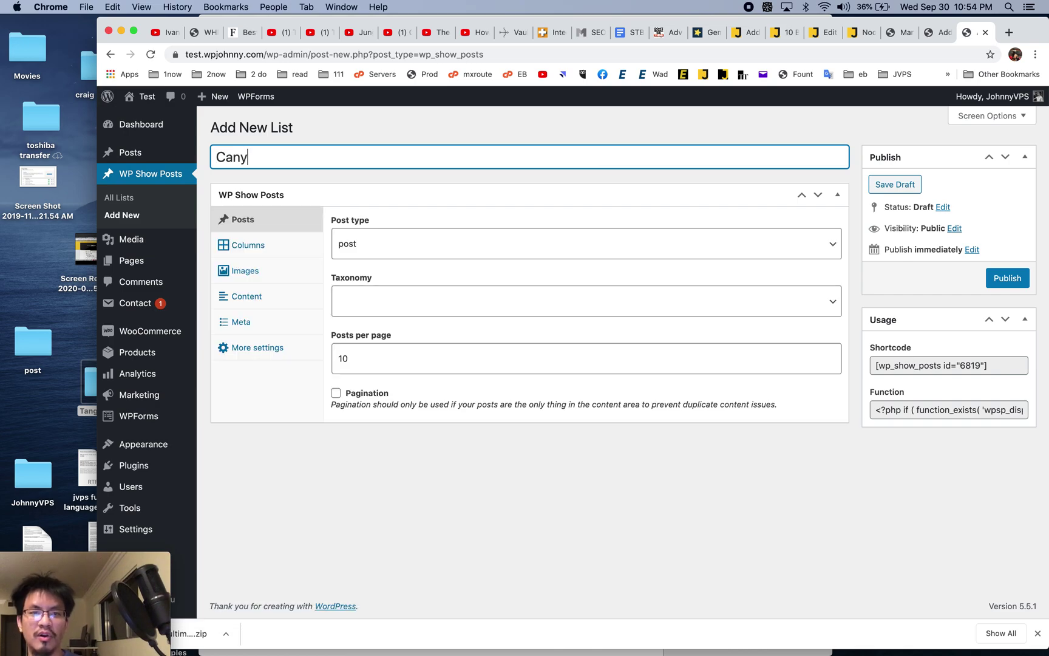
type("on category")
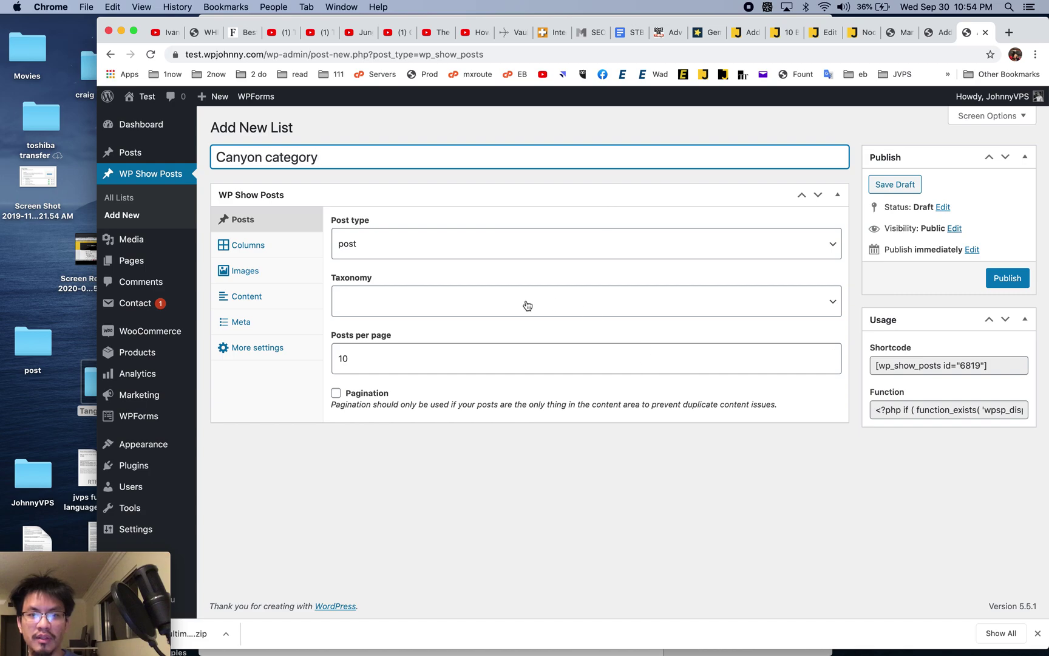
Set the Canyon category list's number of columns to 4
left_click(251, 248)
left_click(389, 244)
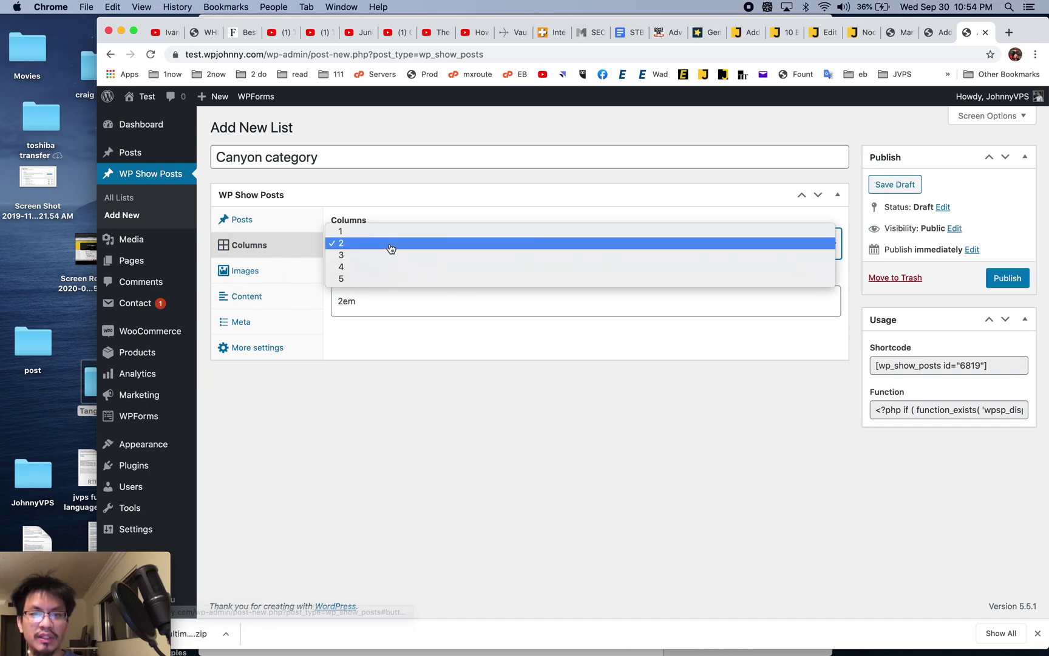
left_click(398, 267)
Review the list's image, content, meta and additional query options, including order, status and no-results message
left_click(259, 279)
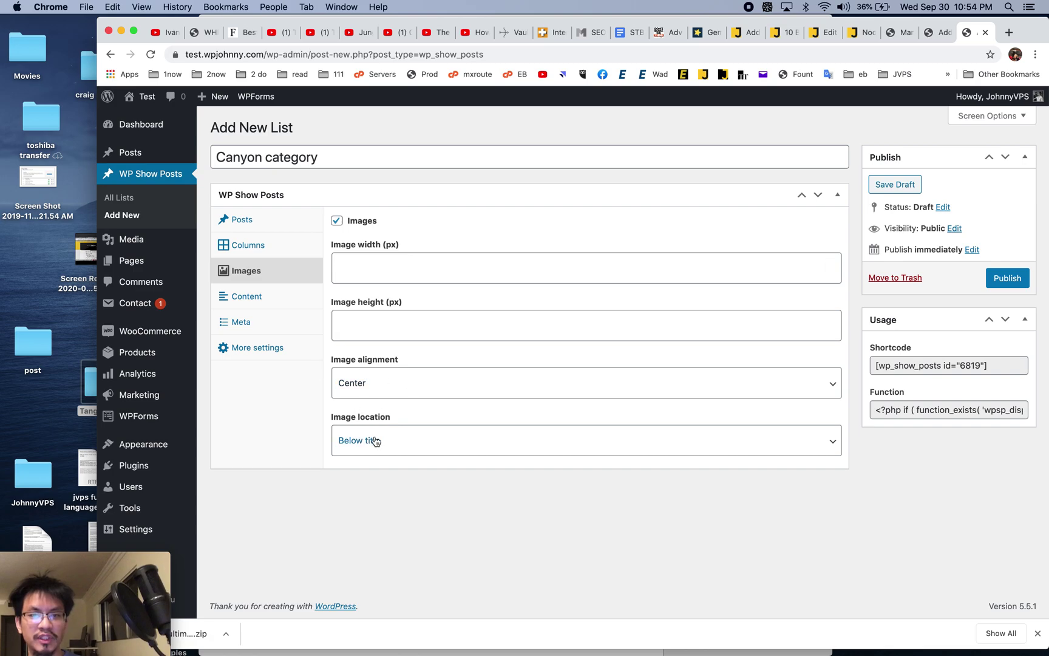
left_click(252, 297)
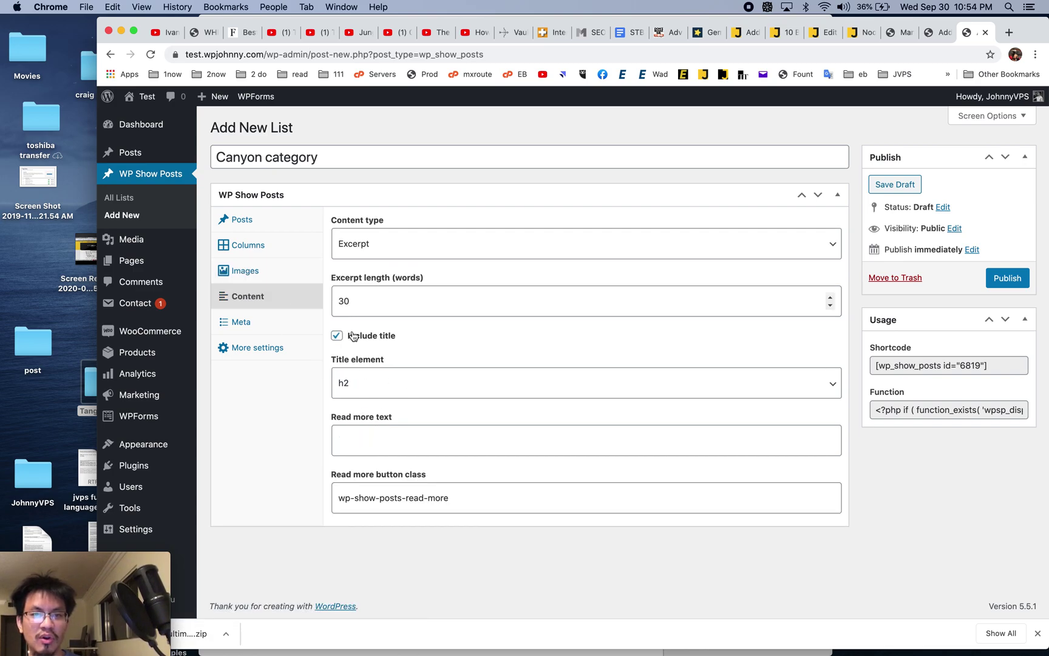
left_click(261, 325)
left_click(265, 349)
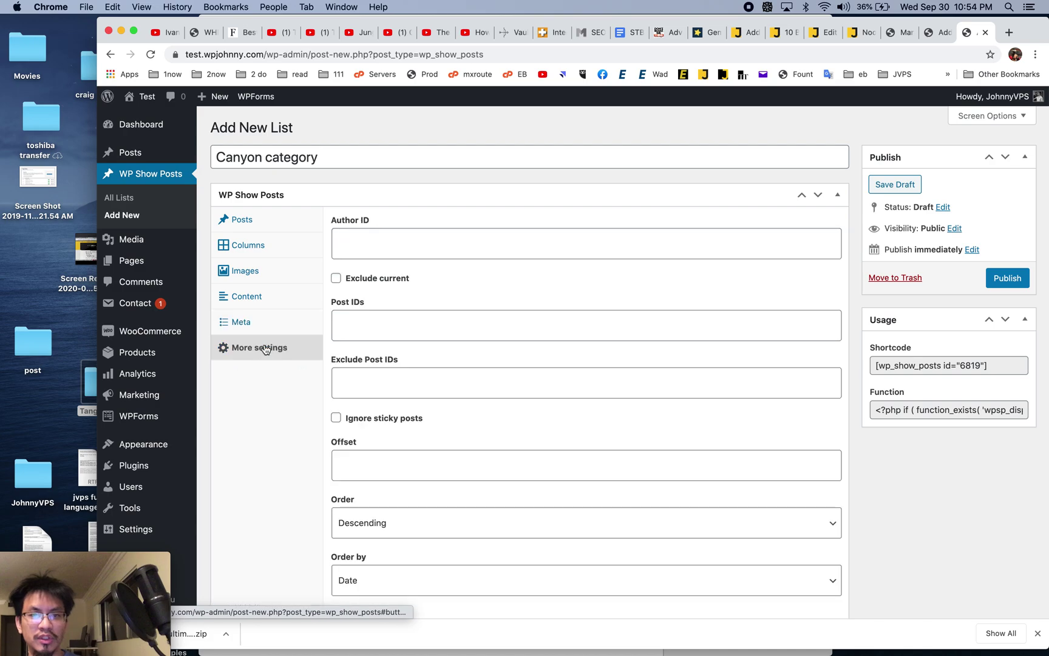
left_click(274, 325)
left_click(281, 347)
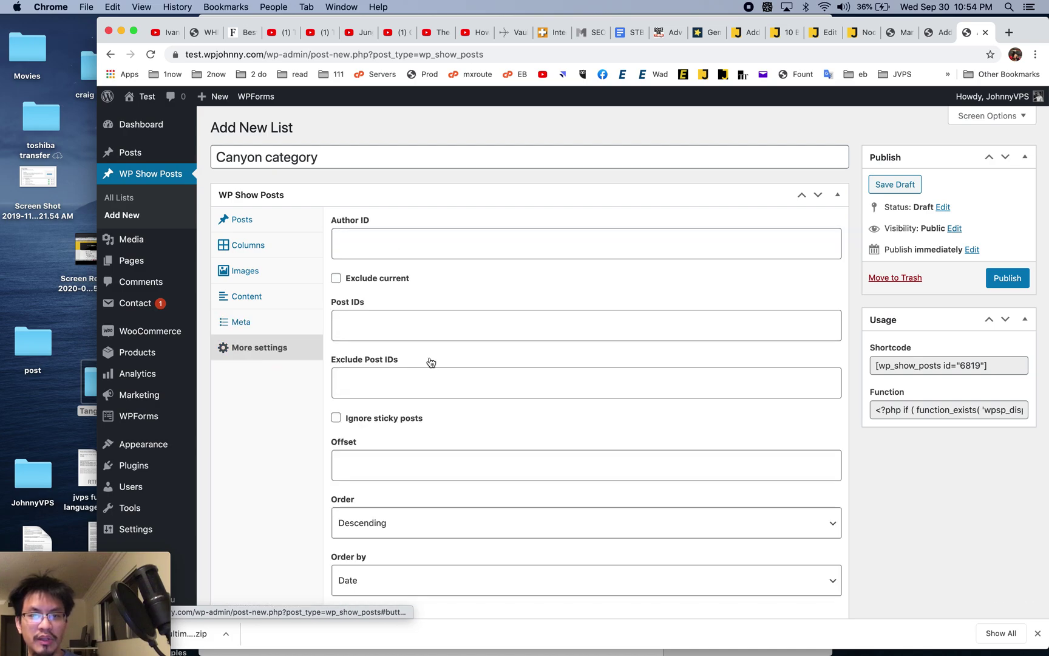
scroll(449, 367, "down", 3)
scroll(449, 368, "down", 4)
scroll(450, 367, "up", 2)
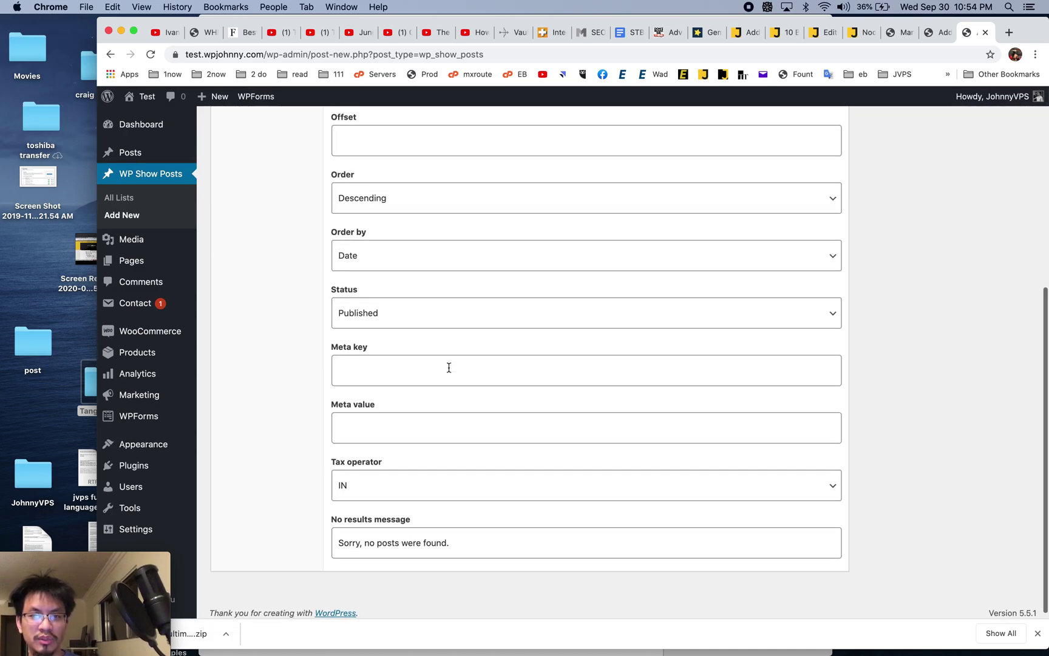
scroll(449, 367, "up", 6)
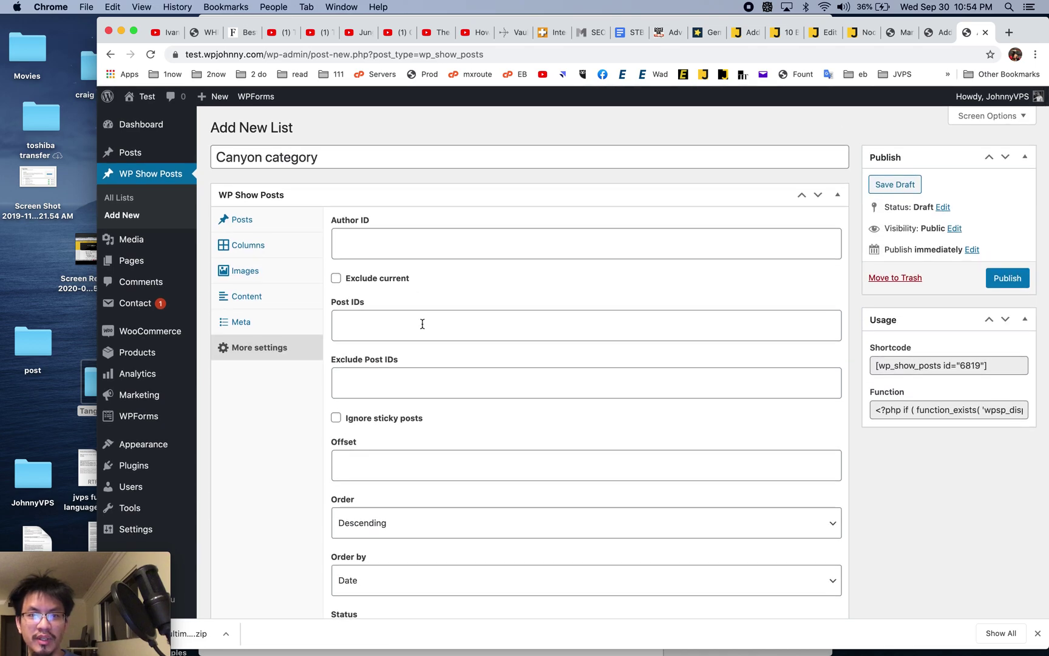
left_click(277, 322)
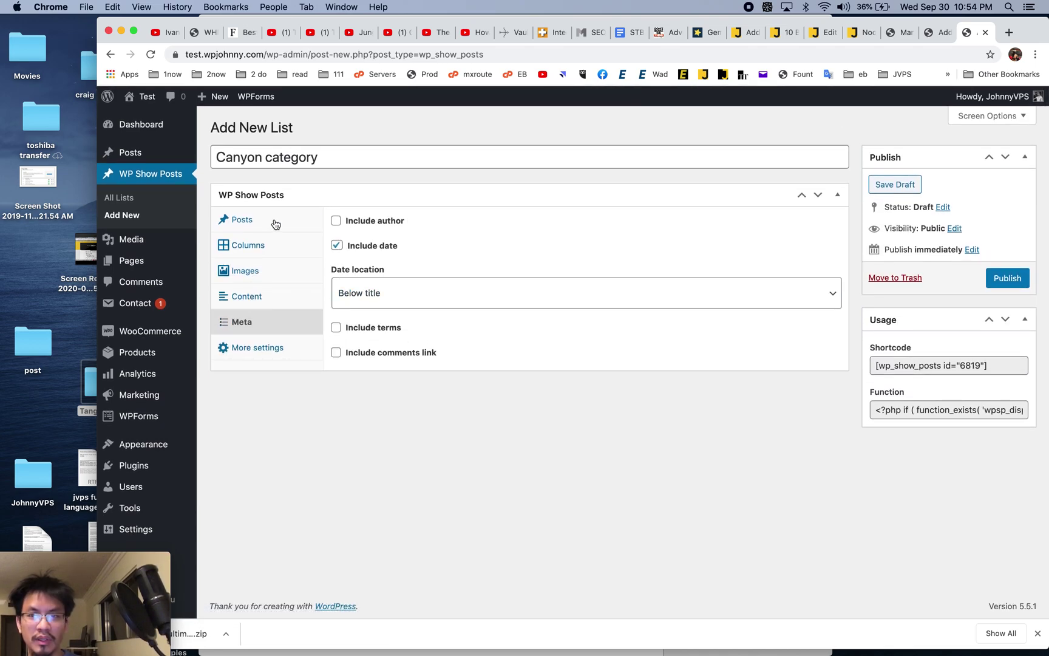
Publish the Canyon category list
left_click(1008, 278)
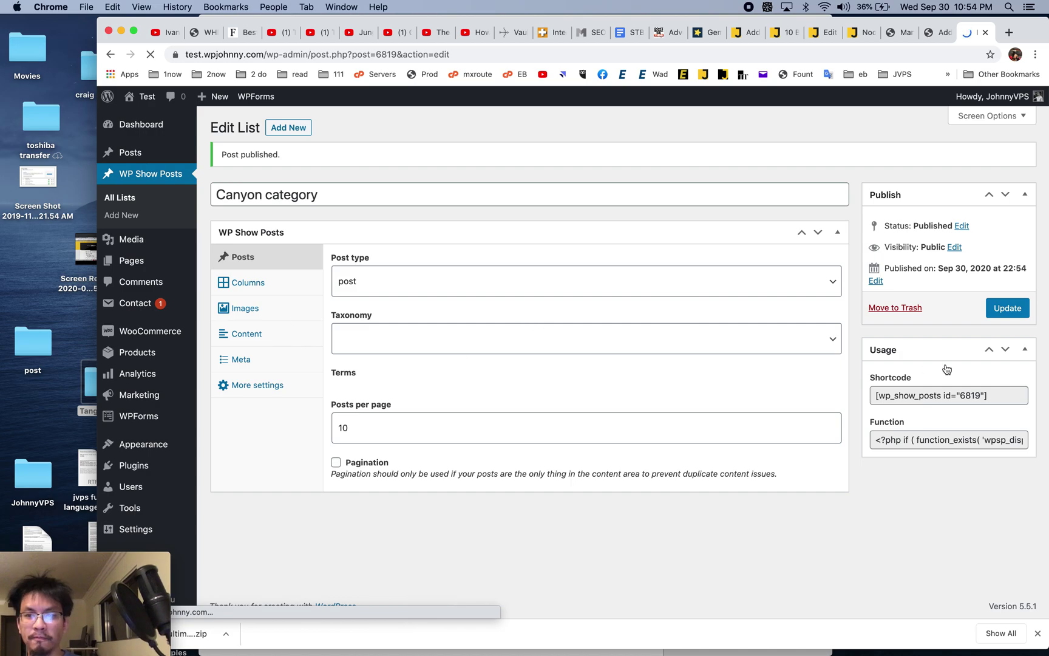
Copy the Canyon category list's shortcode
left_click(950, 396)
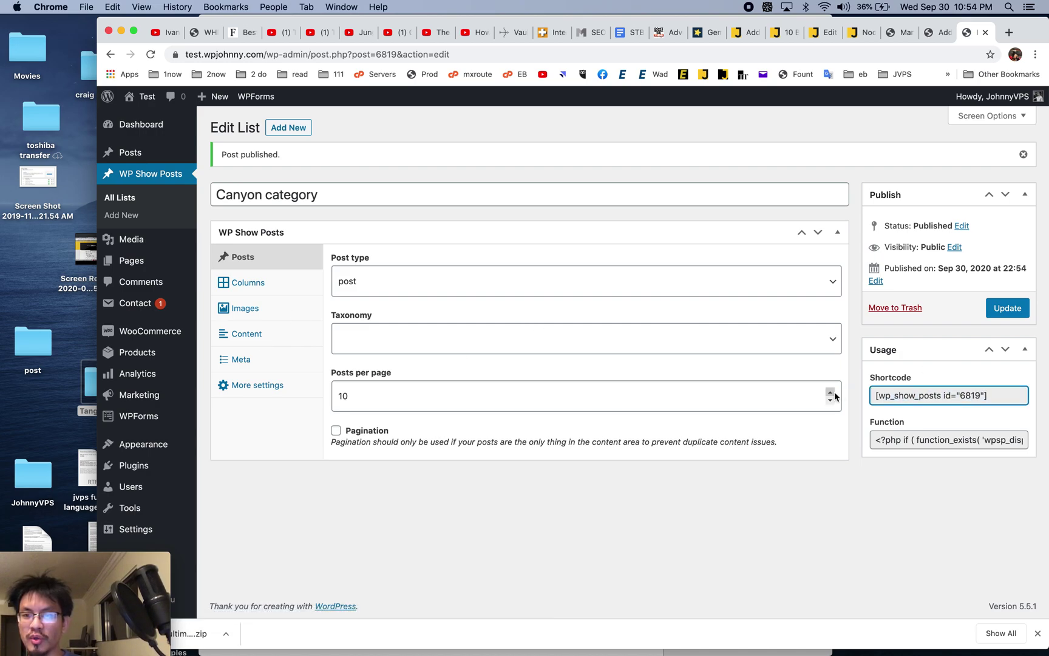
left_click(874, 393)
key("super+c")
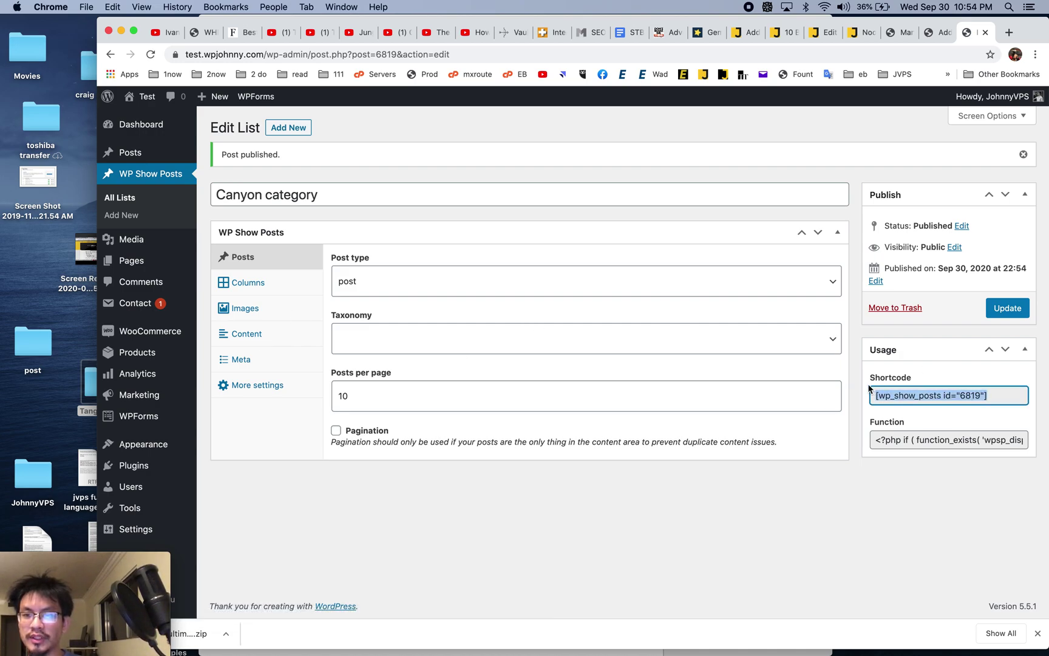
Return to the WP Show Posts page being edited and add a Shortcode block to it
left_click(932, 36)
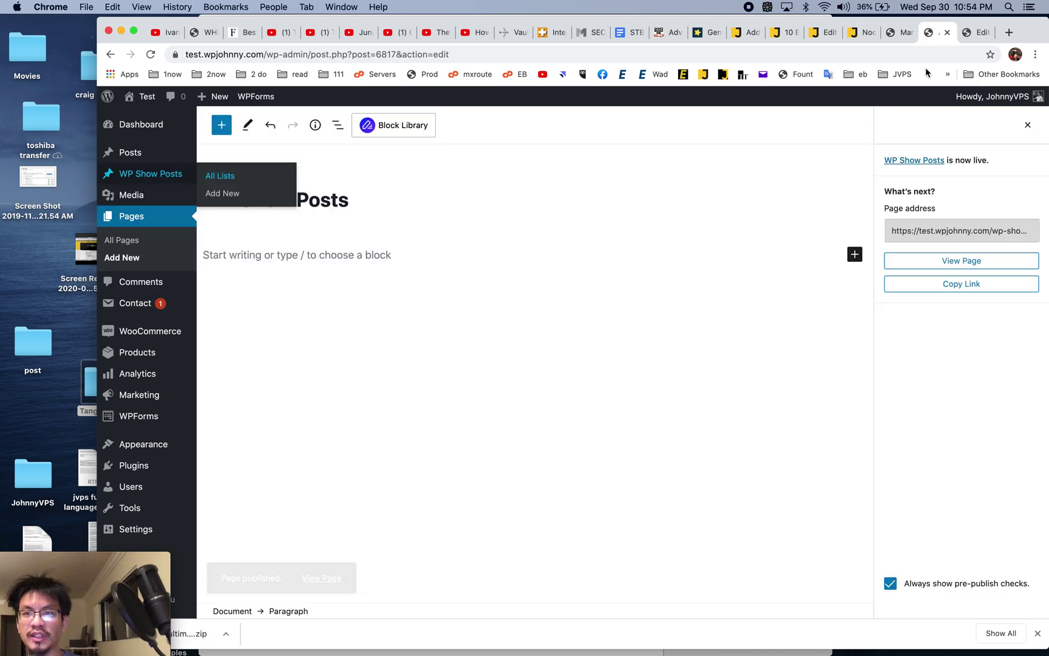
left_click(855, 254)
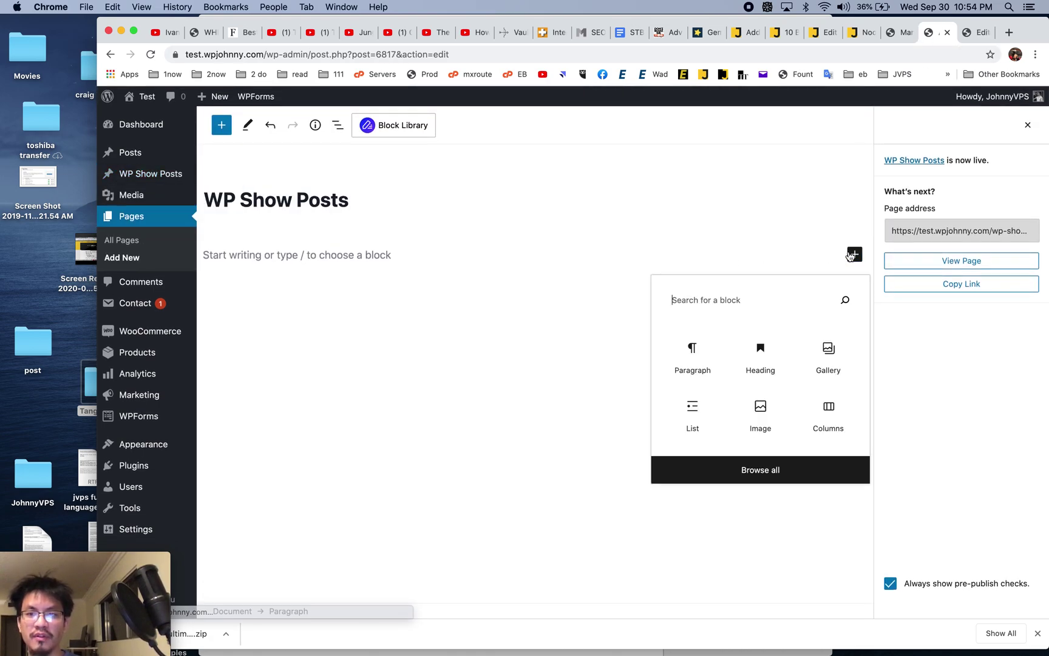
type("show")
key("super+a")
type("wp")
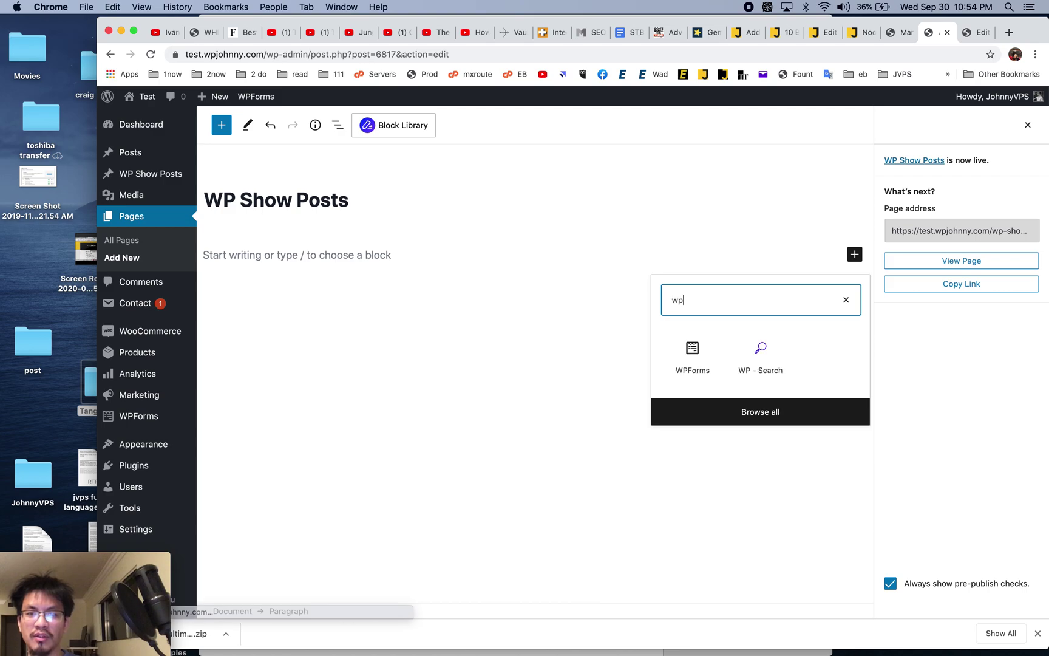
key("BackSpace")
key("BackSpace")
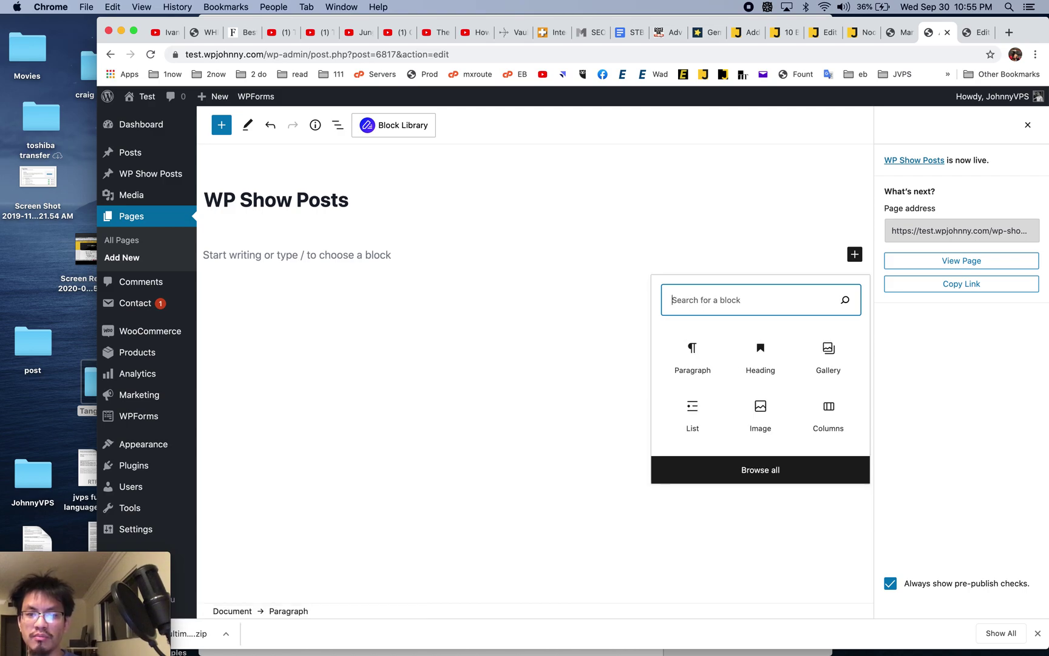
type("short")
left_click(693, 351)
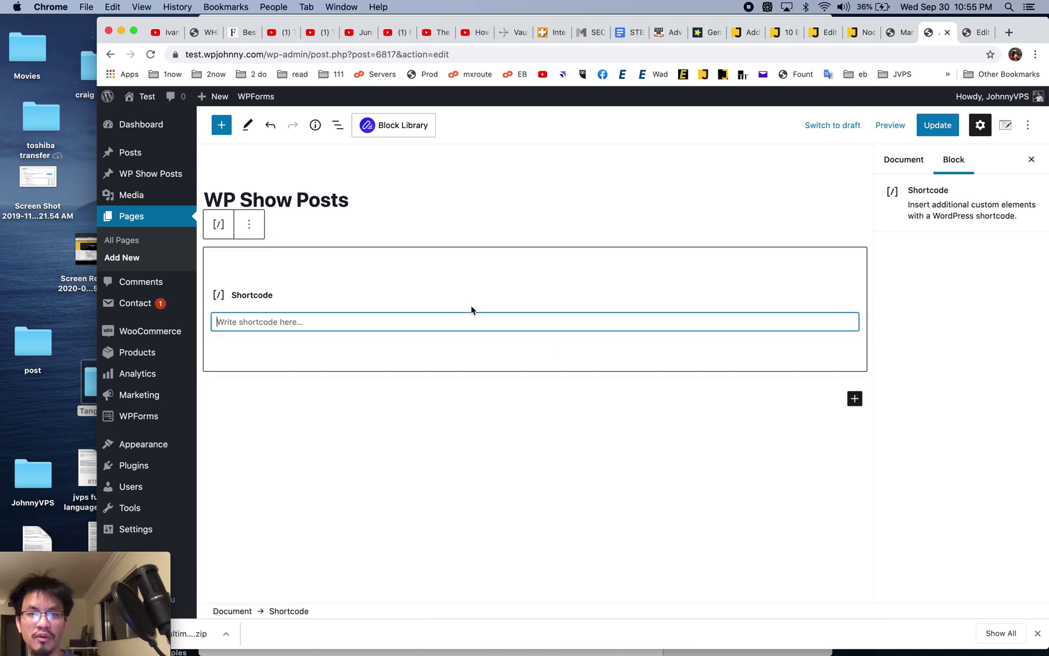
Fill the Shortcode block with [wp_show_posts id="6819"] and update the page
key("super+v")
left_click(941, 130)
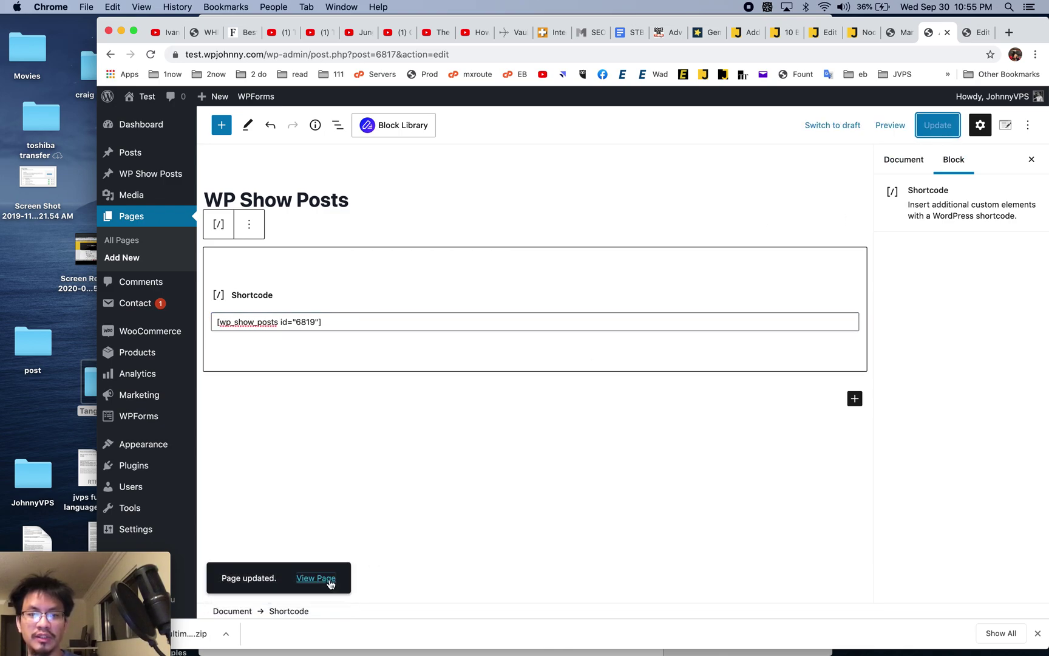
Open the live WP Show Posts page in a separate browser tab and examine the post grid's layout, images and excerpts
left_click(317, 578, "super")
left_click(968, 33)
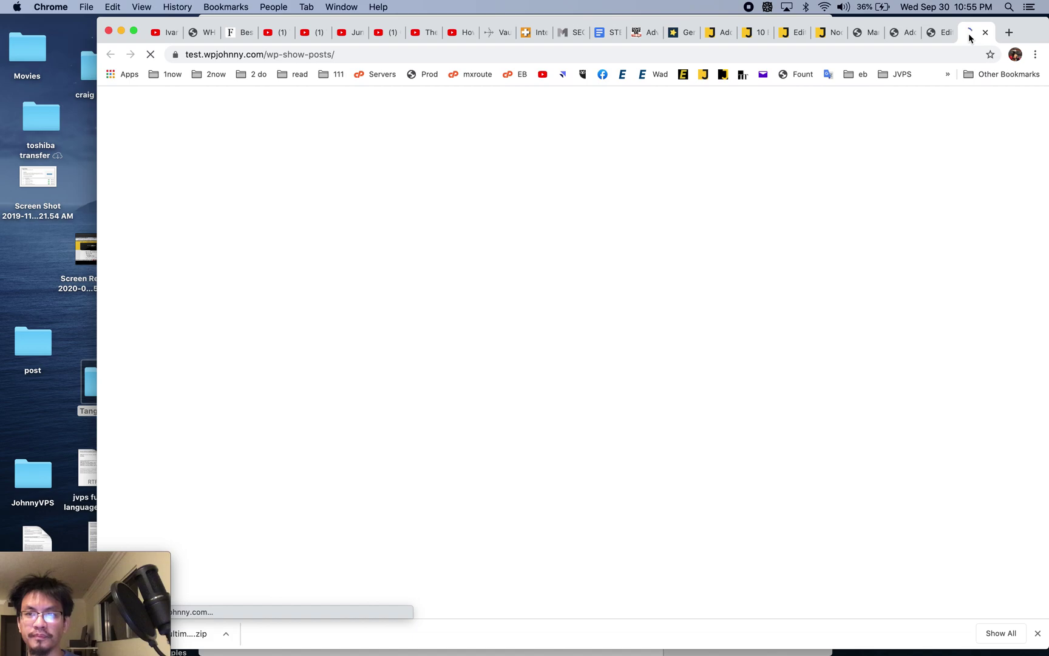
scroll(602, 427, "down", 10)
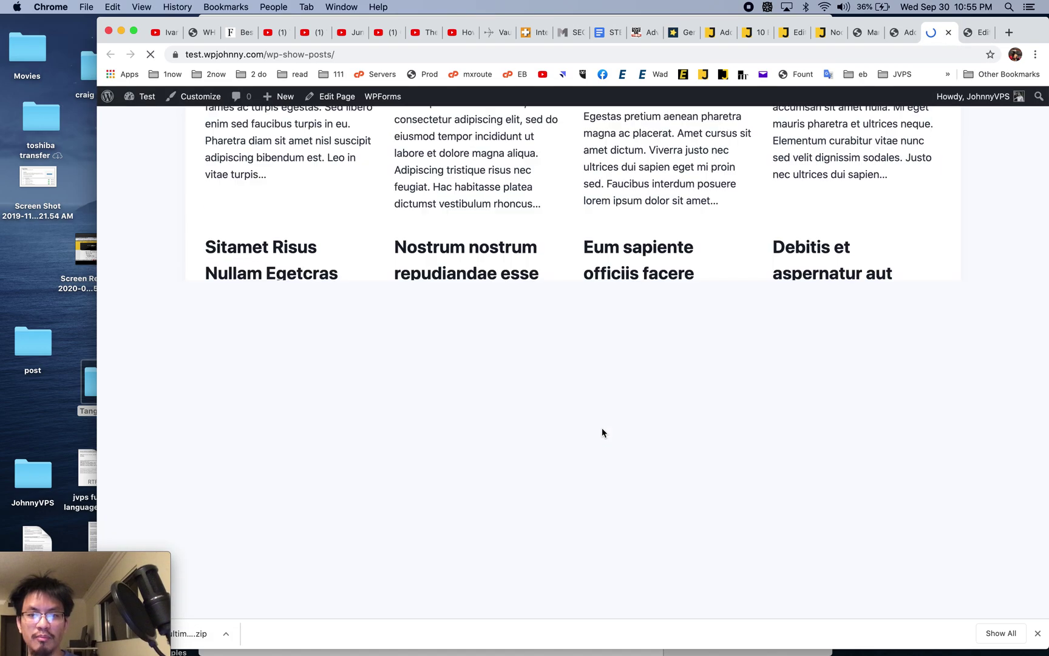
scroll(601, 427, "up", 3)
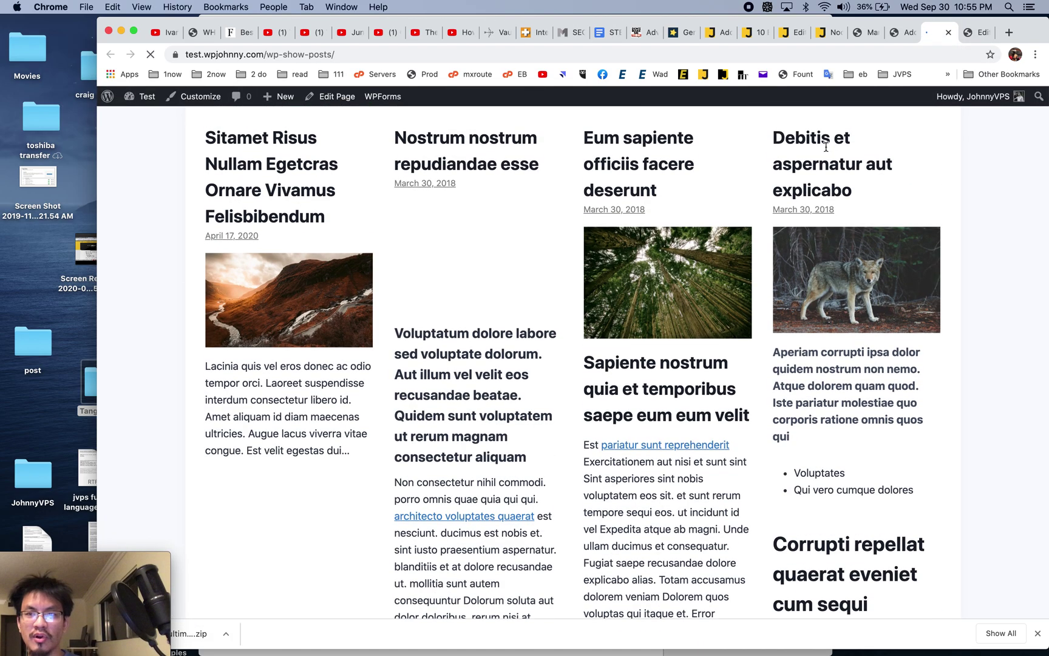
scroll(577, 448, "up", 8)
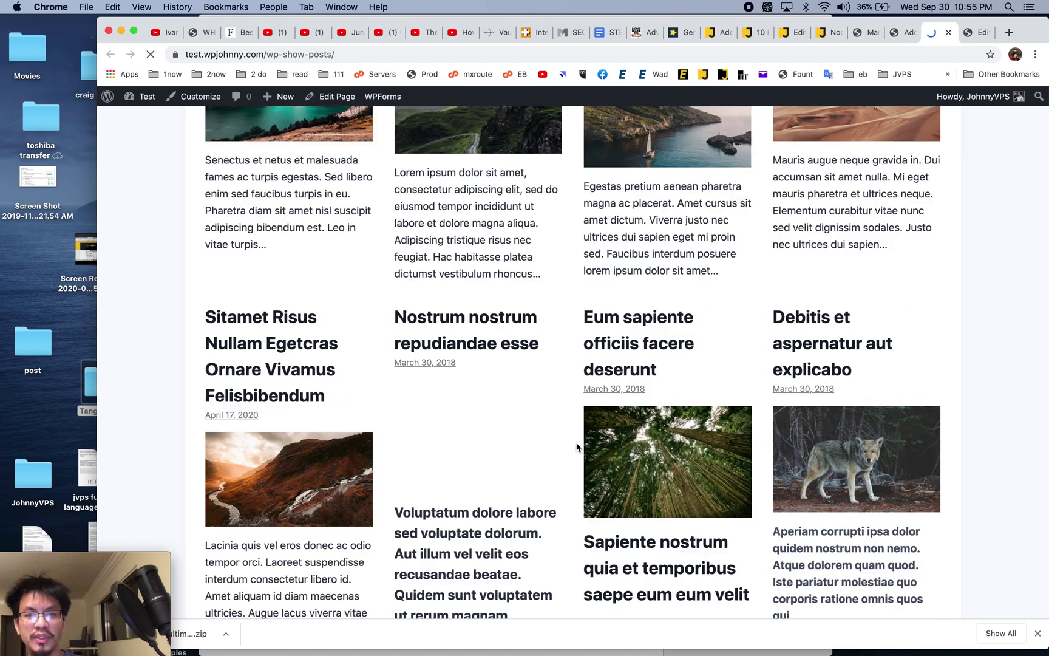
scroll(485, 193, "up", 1)
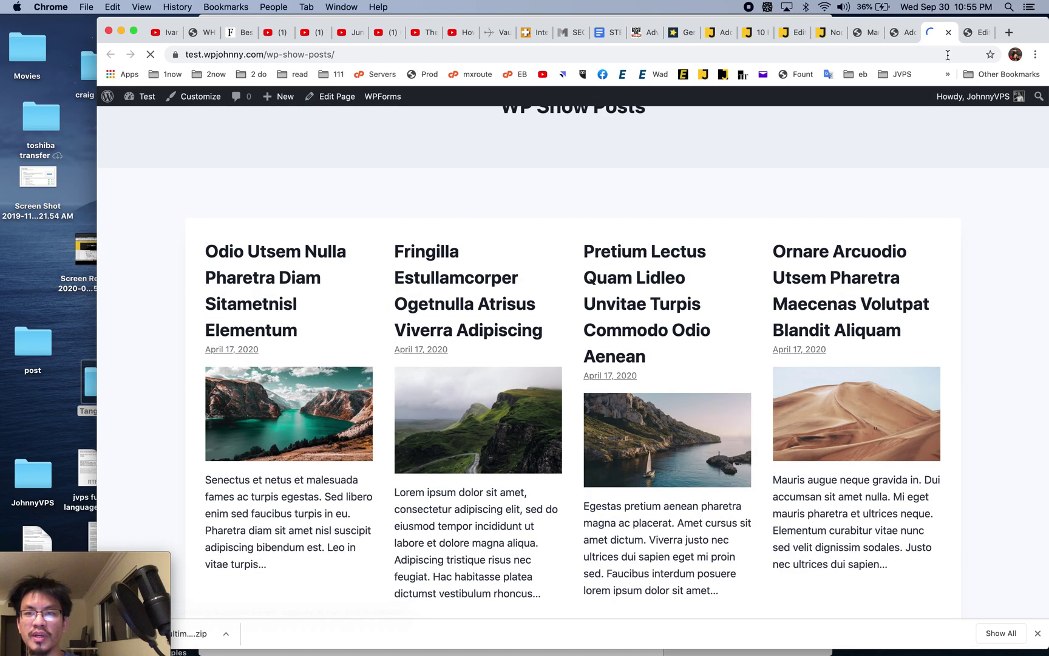
Go back to the page editor and remove the Shortcode block from the WP Show Posts page
left_click(901, 36)
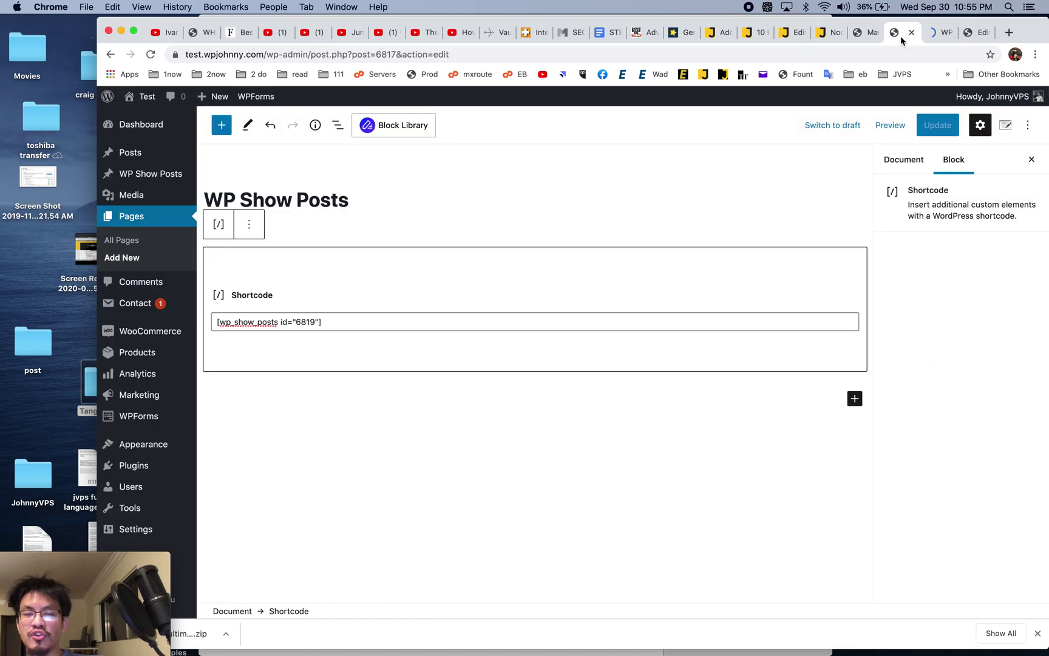
left_click(363, 192)
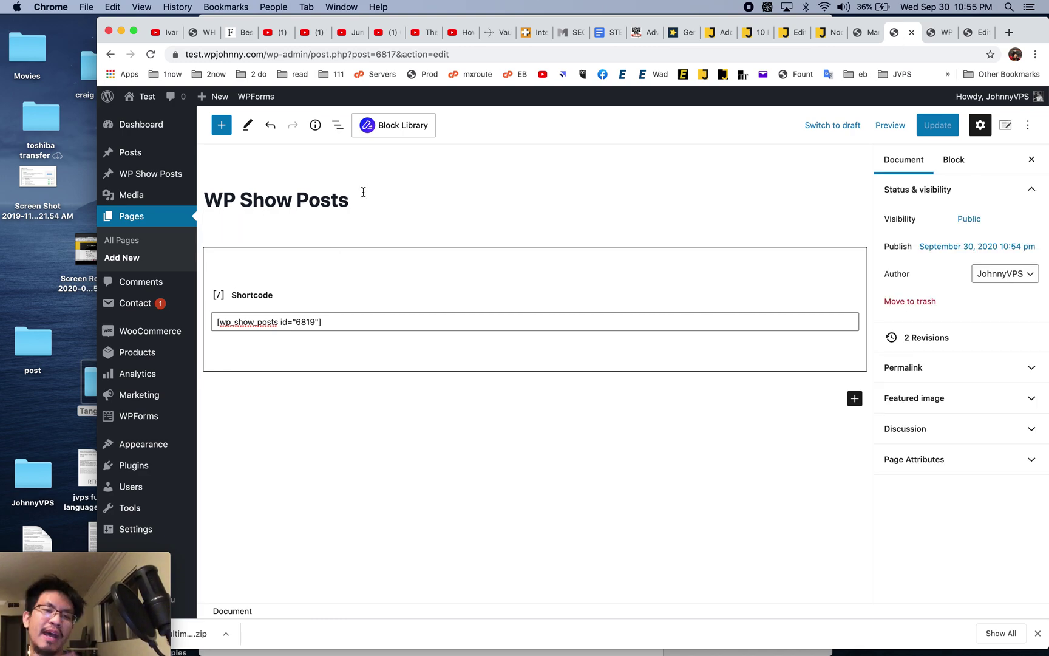
left_click(573, 267)
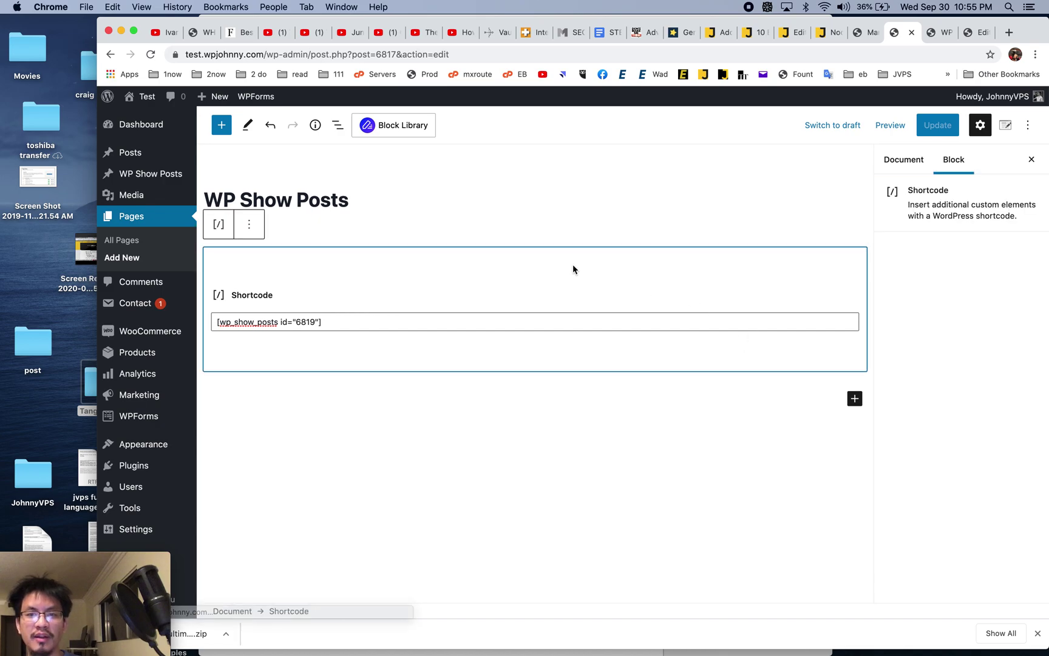
left_click(250, 226)
left_click(306, 478)
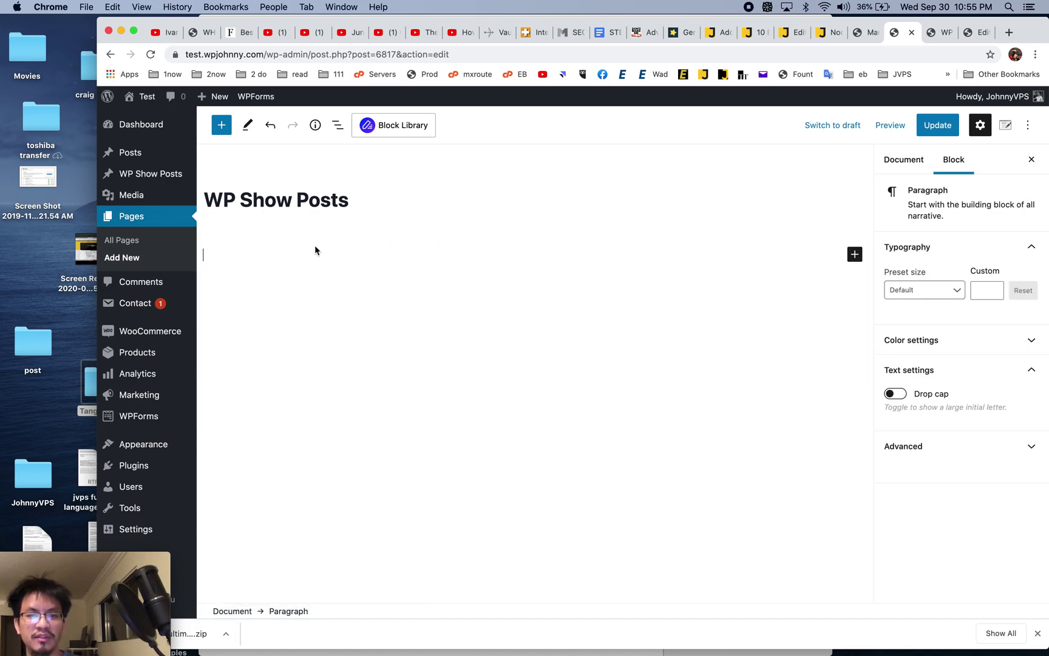
Retitle the page "Gutenberg Post Blocks"
left_click(307, 203)
key("super+a")
type("Gutenberg P")
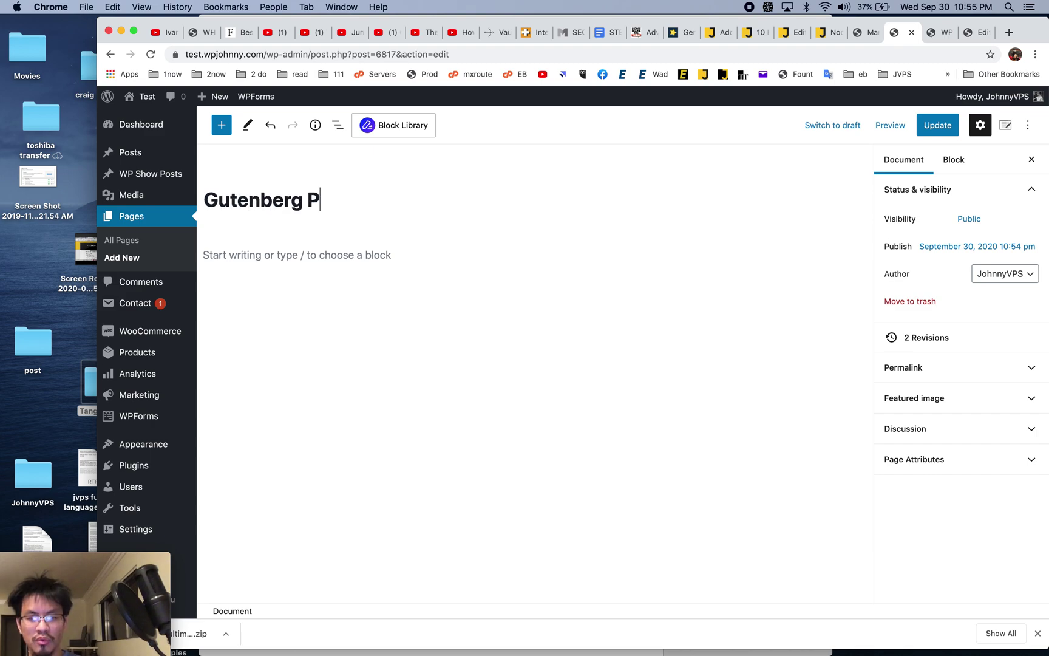
type("ost Blocks")
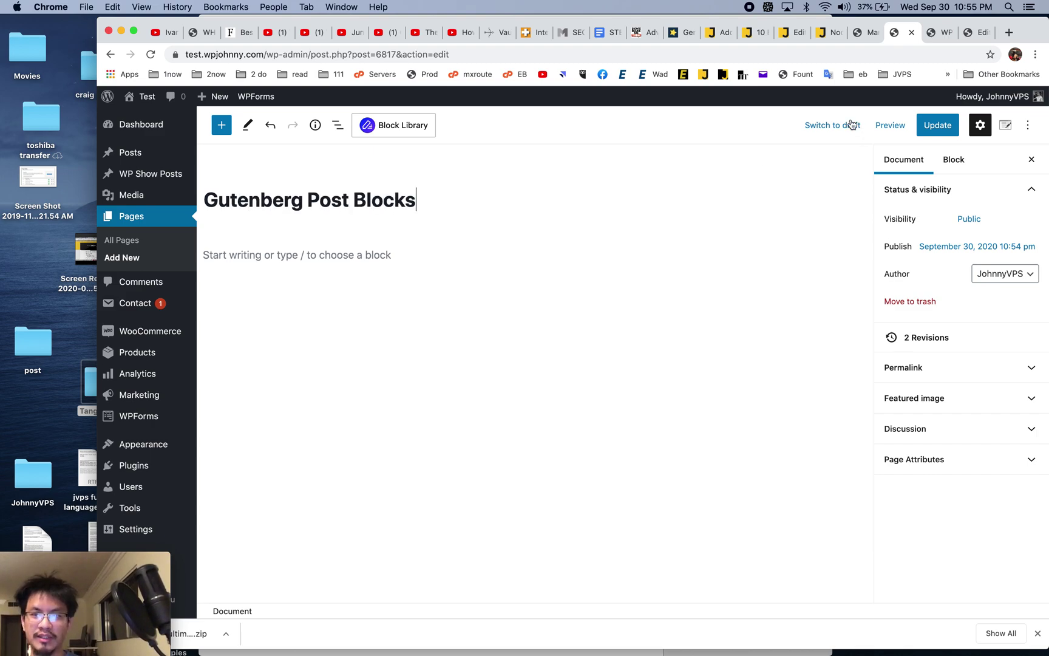
Search the available blocks for "post" and insert a Post List #1 block below the page title
left_click(370, 249)
left_click(855, 254)
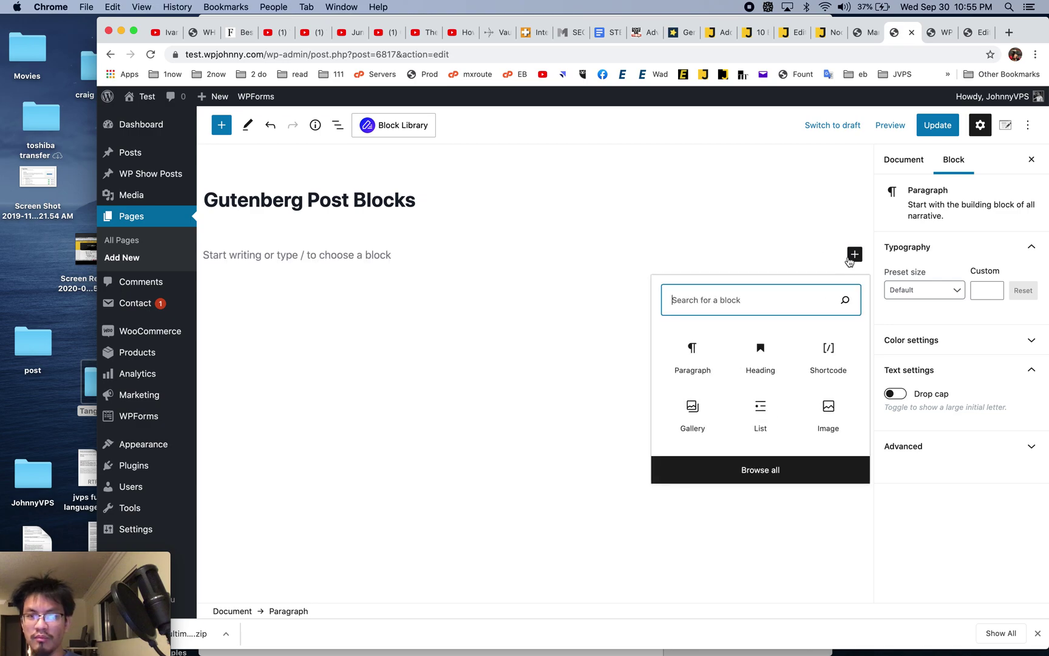
type("post")
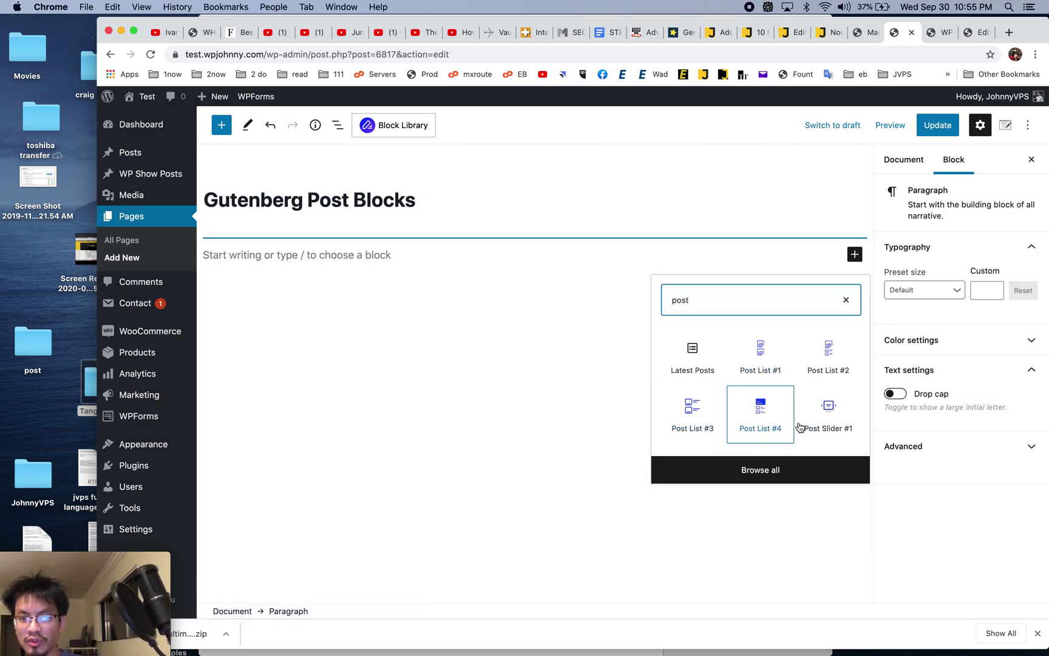
left_click(749, 361)
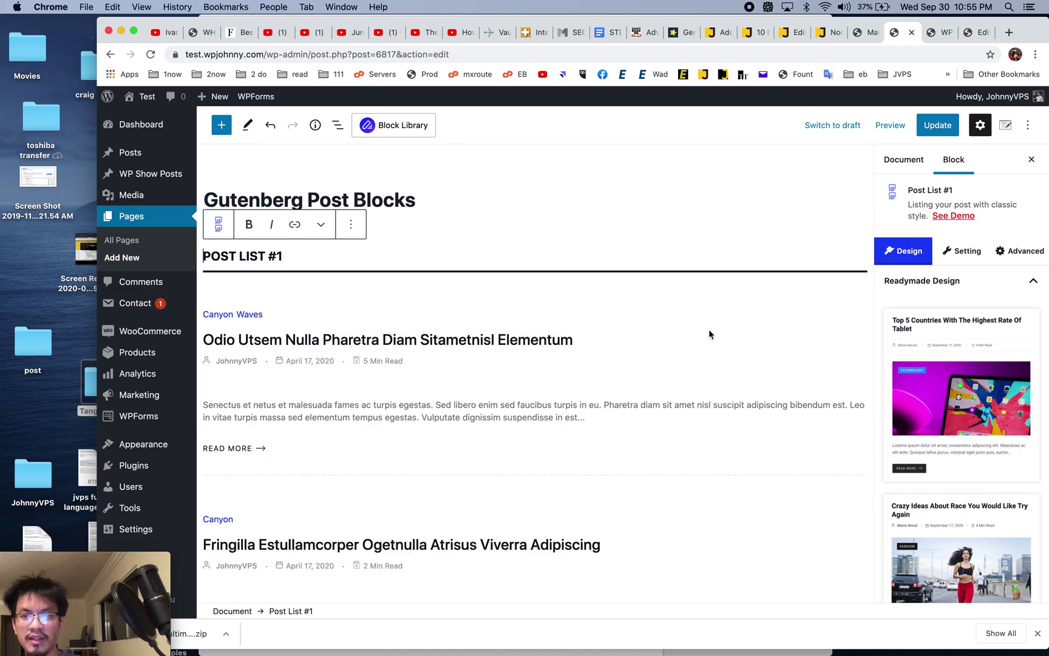
Set the Post List #1 block's number of columns to 3
scroll(948, 359, "down", 5)
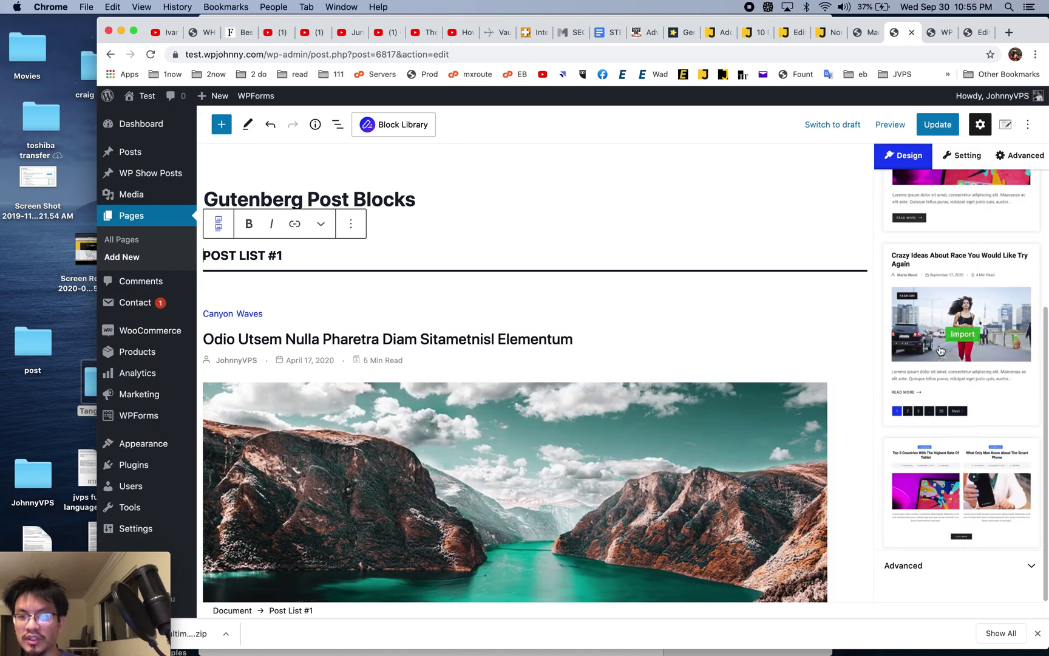
scroll(963, 334, "up", 6)
left_click(968, 253)
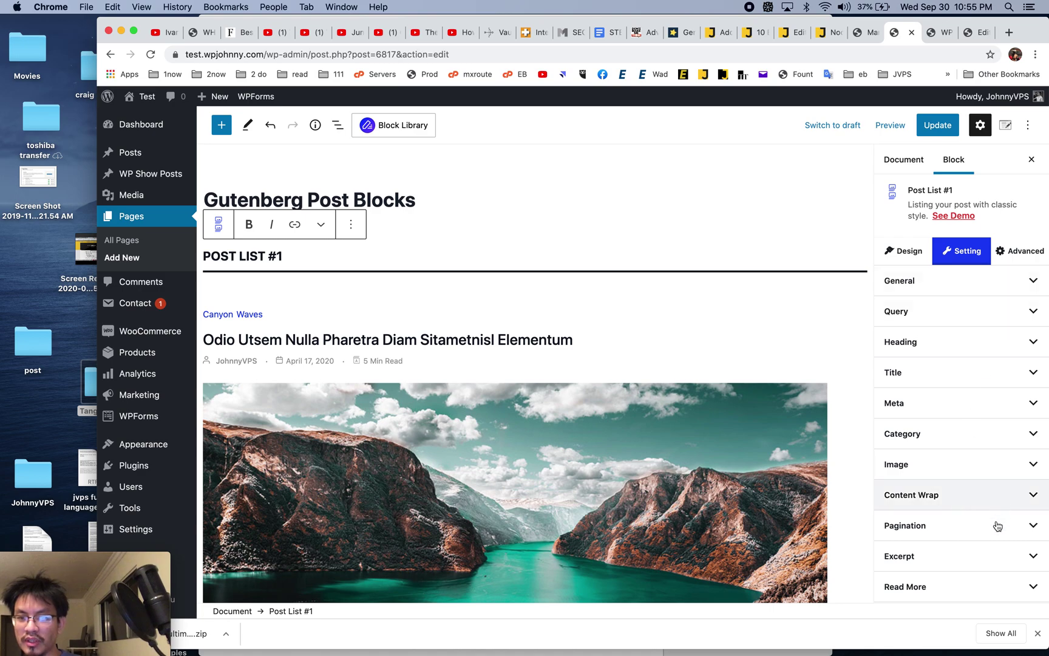
left_click(997, 293)
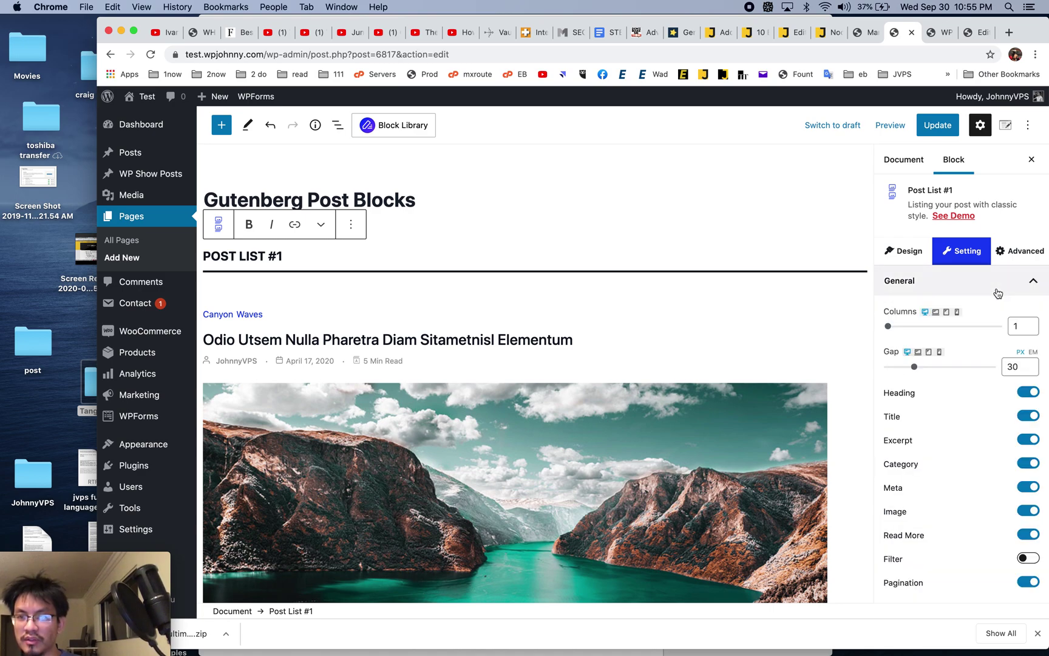
left_click(1026, 324)
left_click(1030, 323)
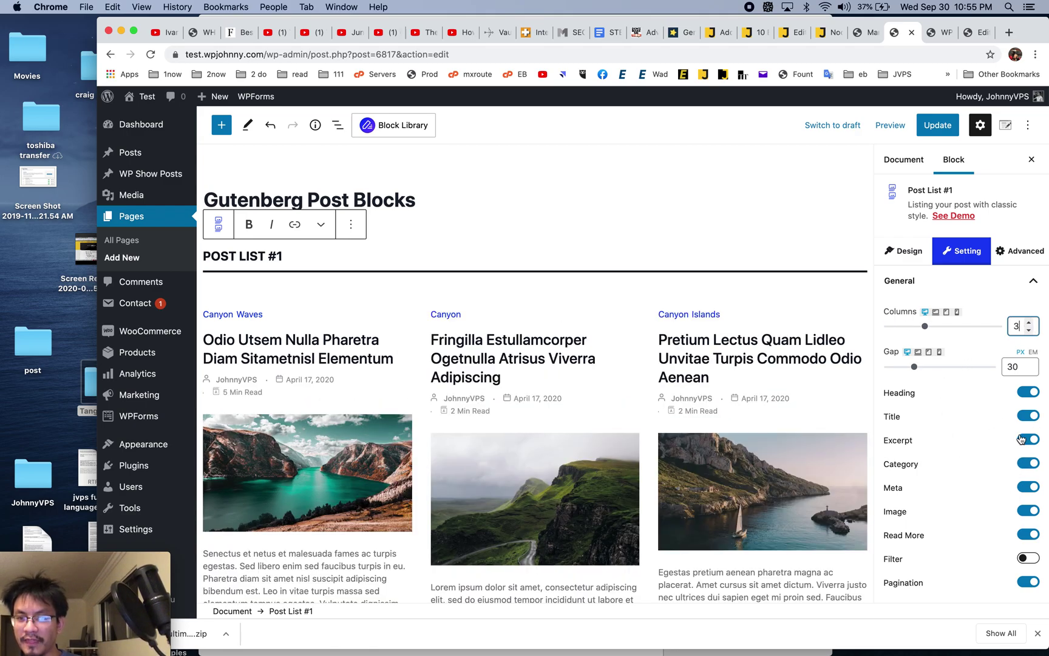
Review the Post List #1 block's advanced options, including z-index, margin, padding, background, border and custom CSS
left_click(1021, 251)
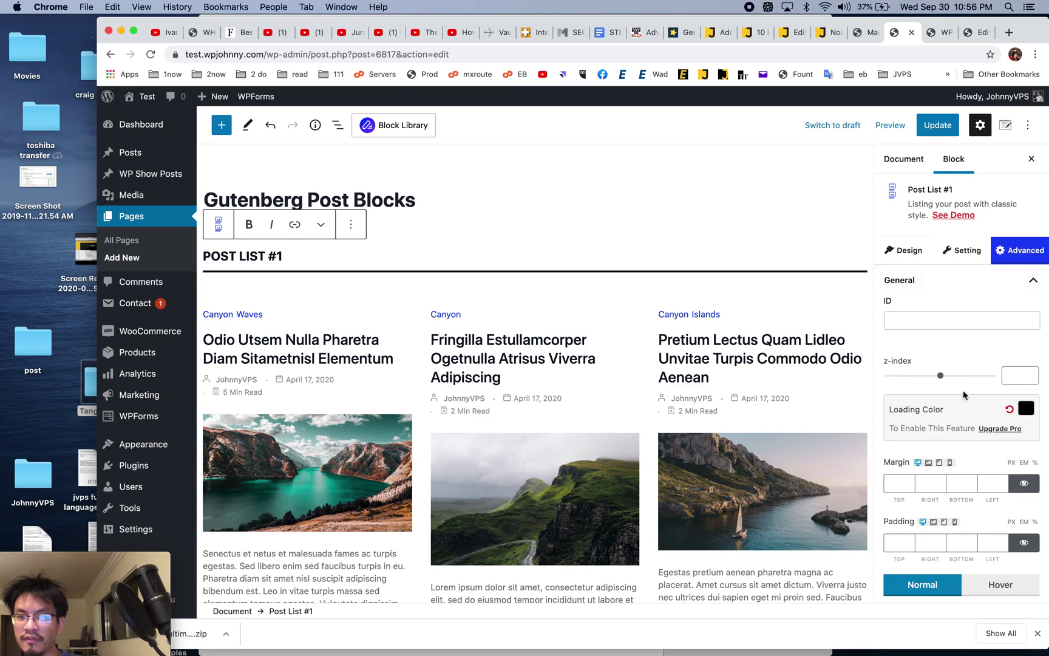
scroll(963, 390, "down", 3)
scroll(964, 390, "down", 2)
scroll(963, 391, "up", 3)
scroll(964, 395, "down", 2)
scroll(965, 395, "down", 2)
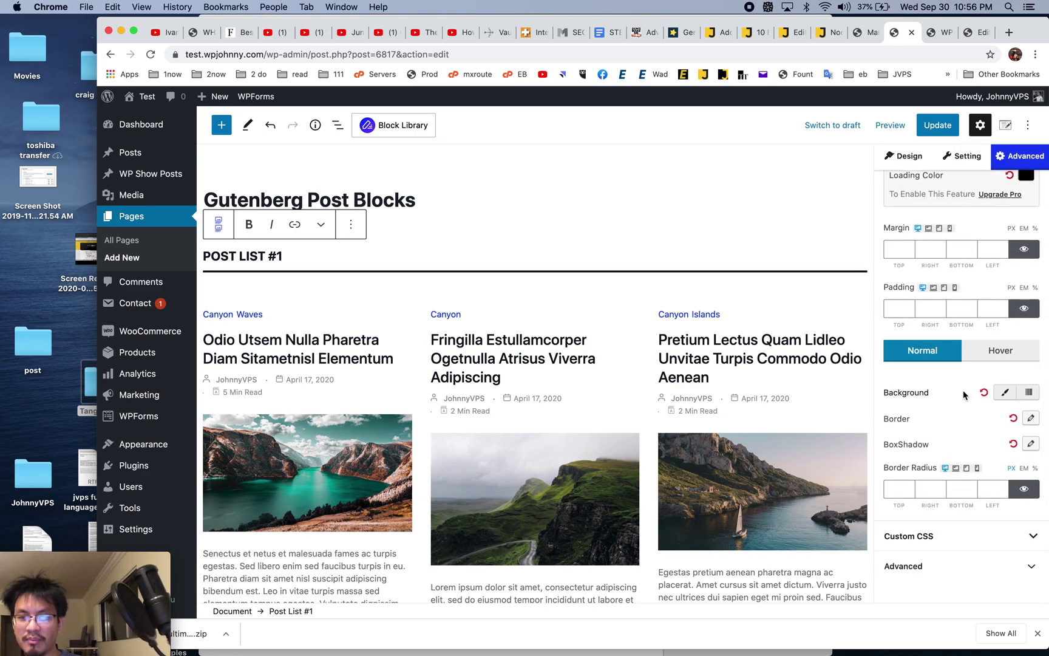
scroll(963, 391, "up", 3)
scroll(963, 390, "up", 4)
Examine the Post List #1 block's setting groups, including the general, separator, additional CSS class and category options
left_click(962, 252)
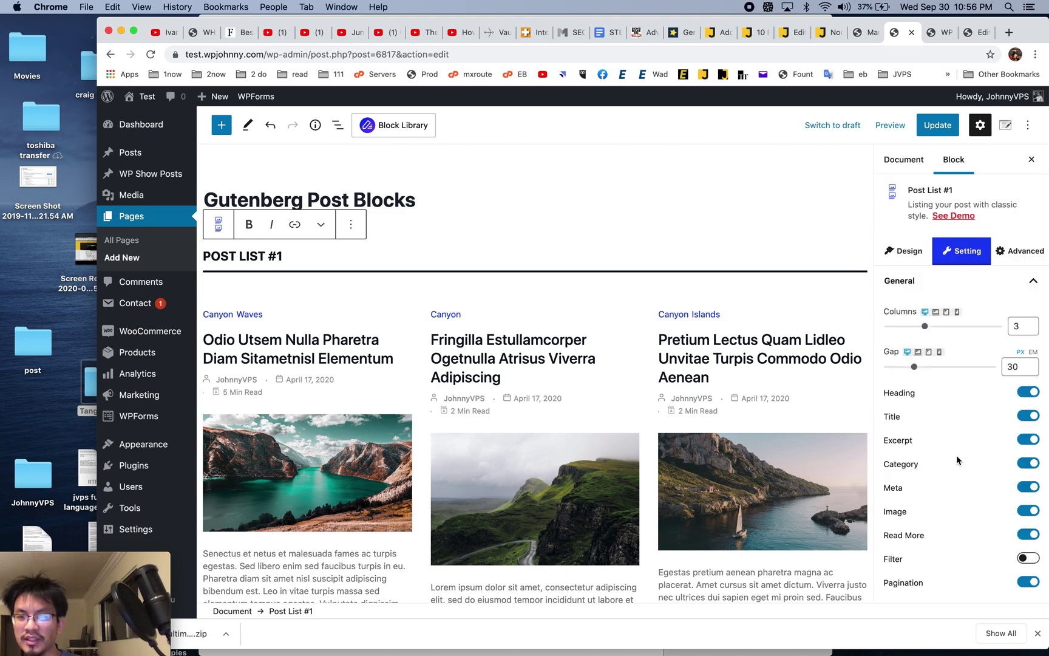
scroll(957, 455, "down", 1)
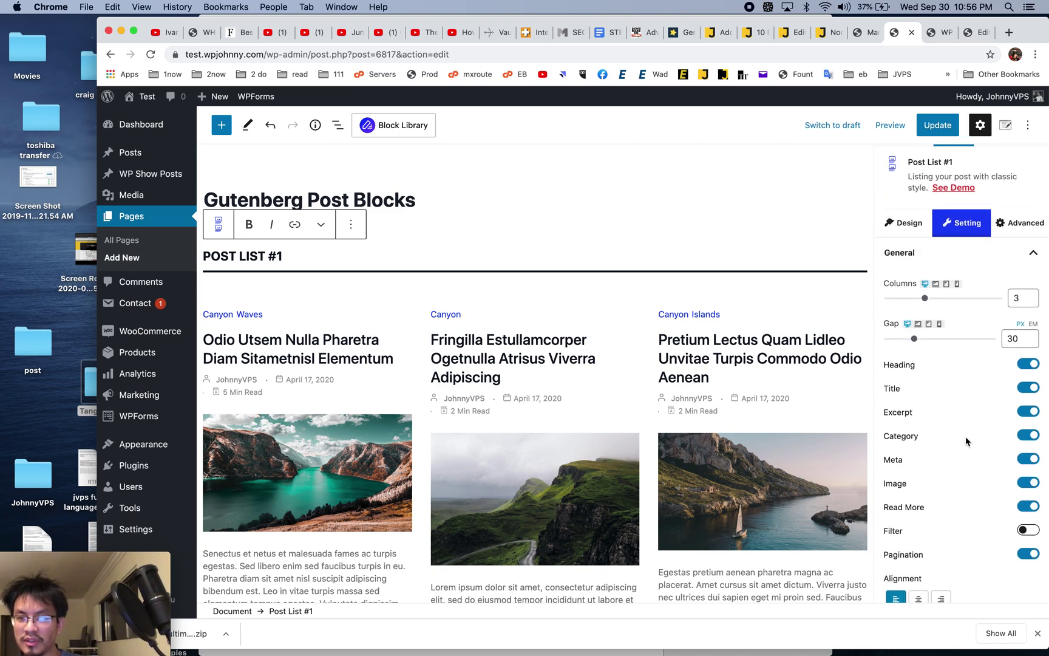
scroll(961, 499, "down", 3)
scroll(959, 501, "down", 12)
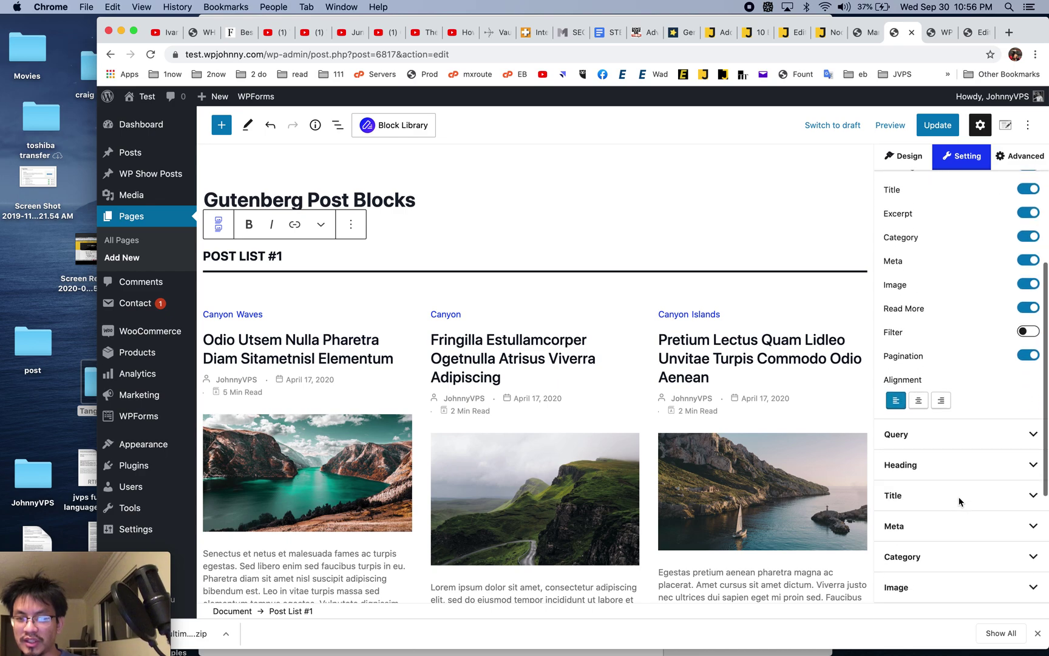
scroll(975, 462, "down", 1)
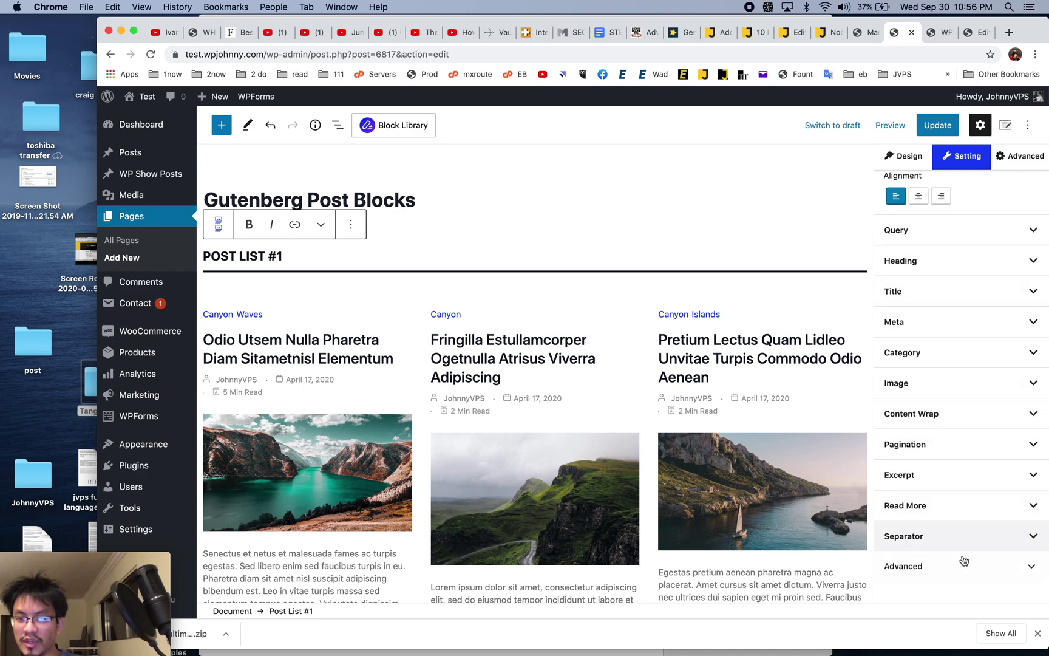
left_click(967, 536)
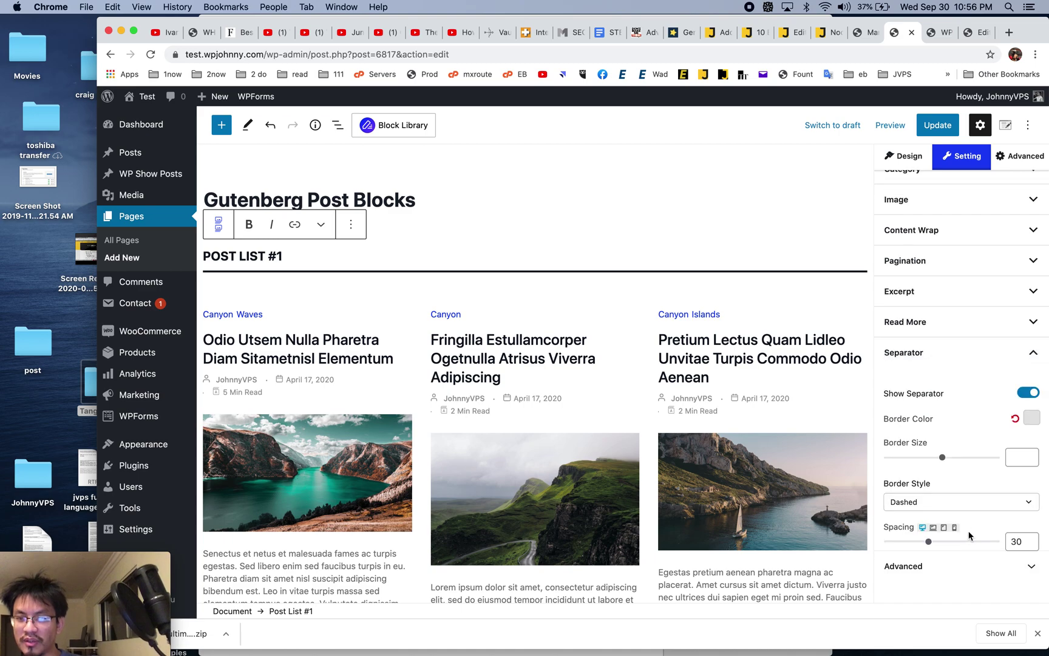
left_click(975, 353)
left_click(969, 566)
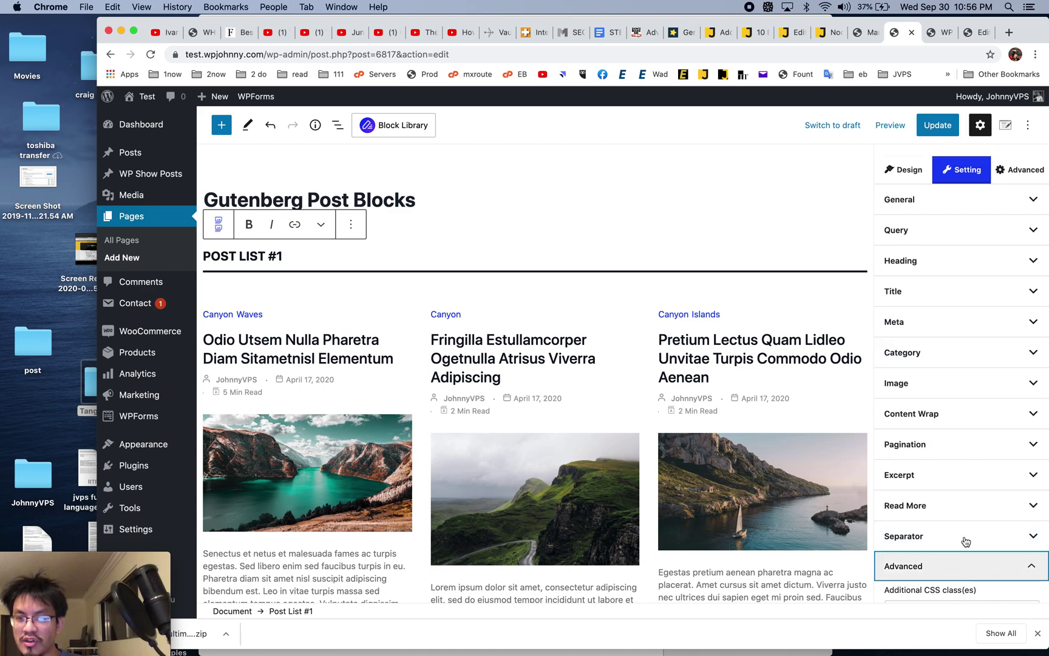
left_click(970, 357)
scroll(968, 527, "down", 5)
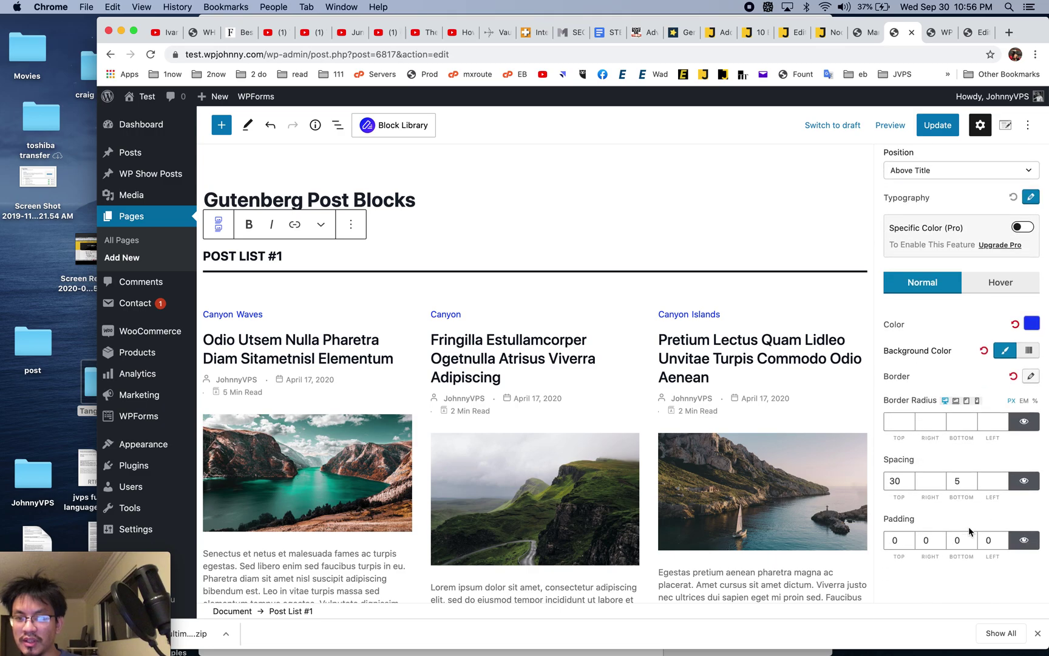
Update the page and reload its published version to check the three-column Post List #1 layout
scroll(971, 425, "up", 6)
left_click(938, 124)
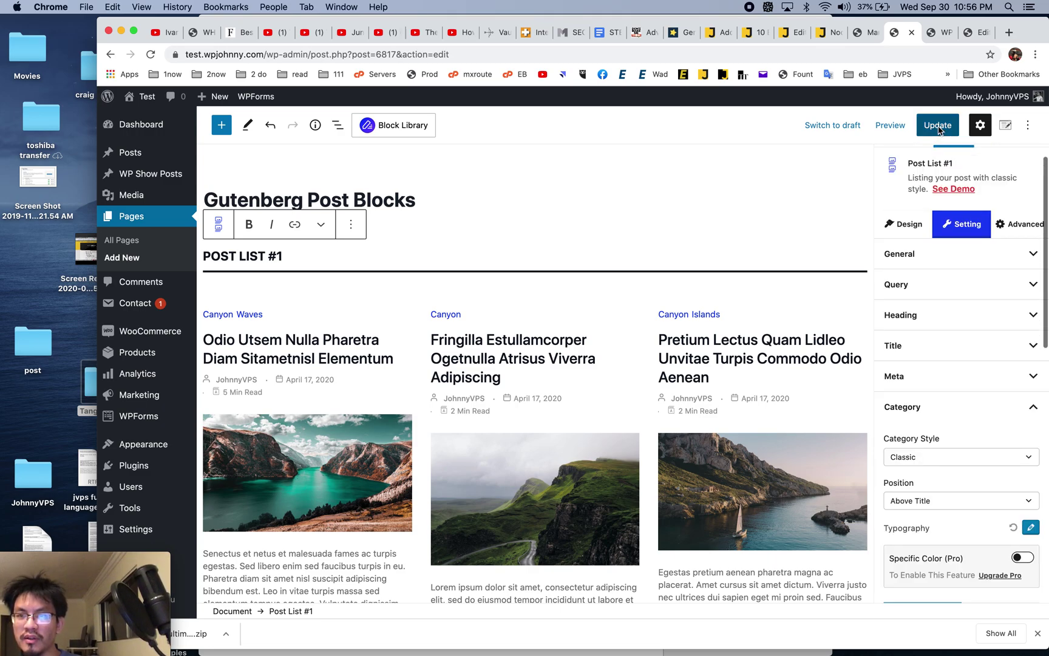
left_click(935, 35)
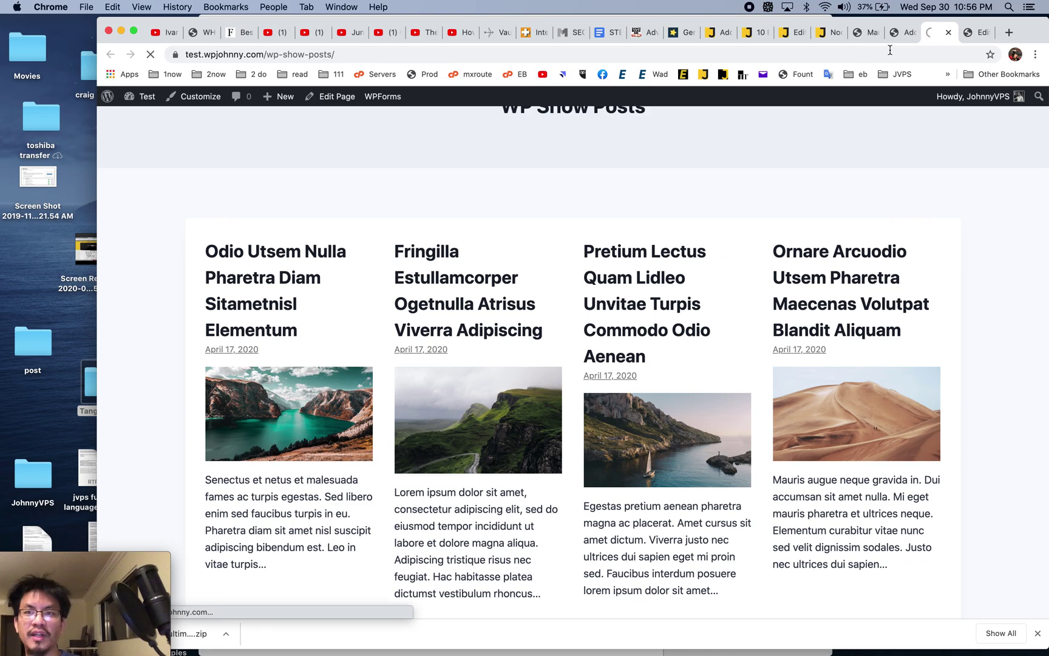
key("super+r")
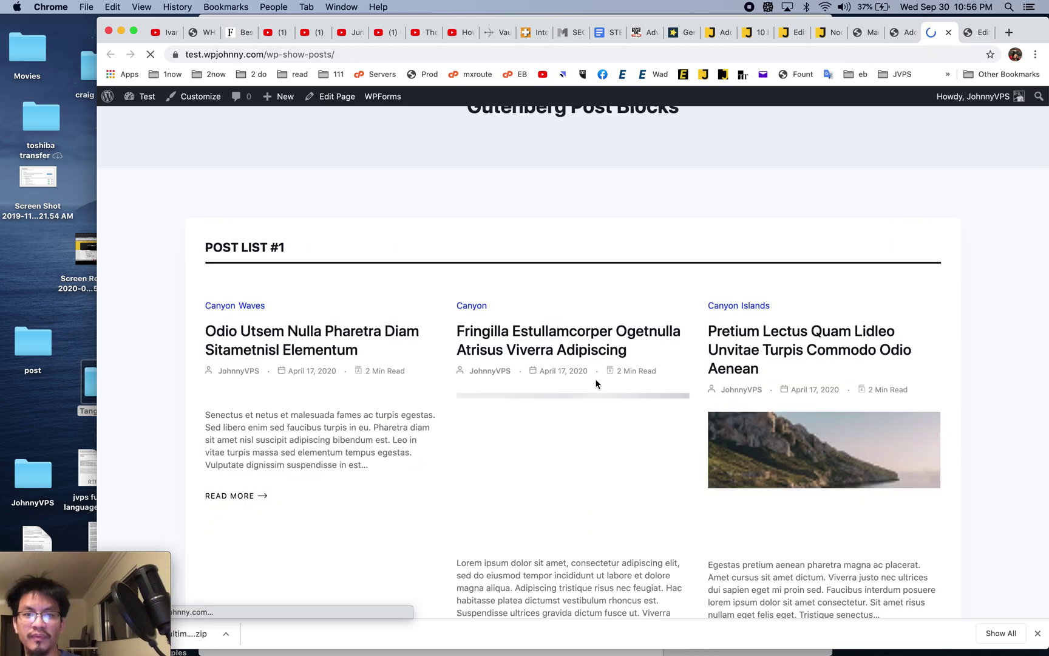
scroll(596, 383, "down", 5)
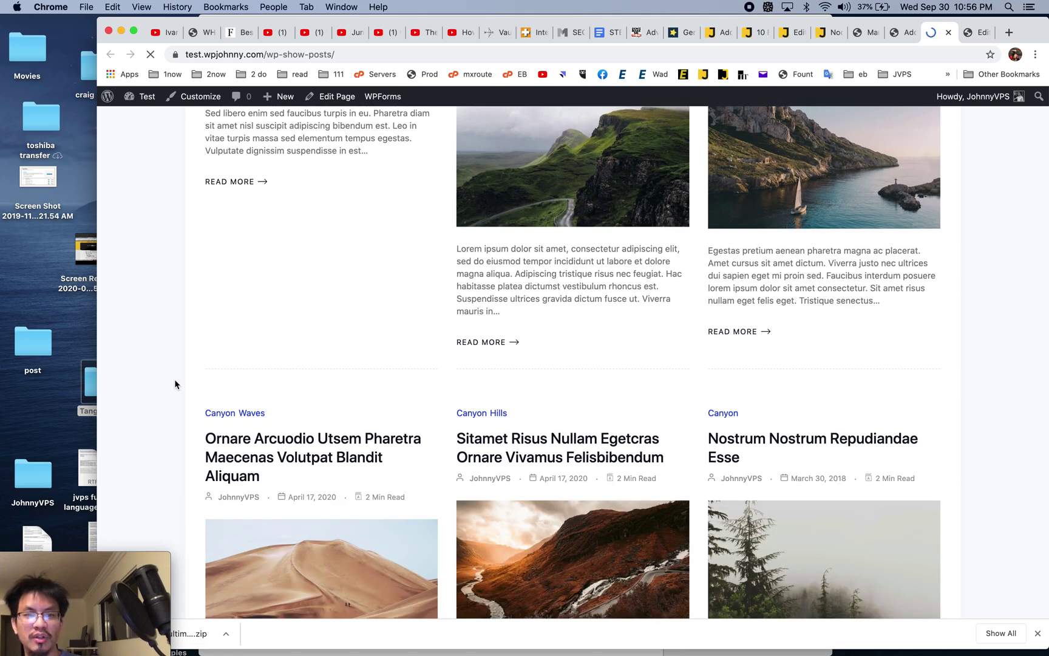
Preview the Post List #1 layout at mobile size in the editor
left_click(903, 32)
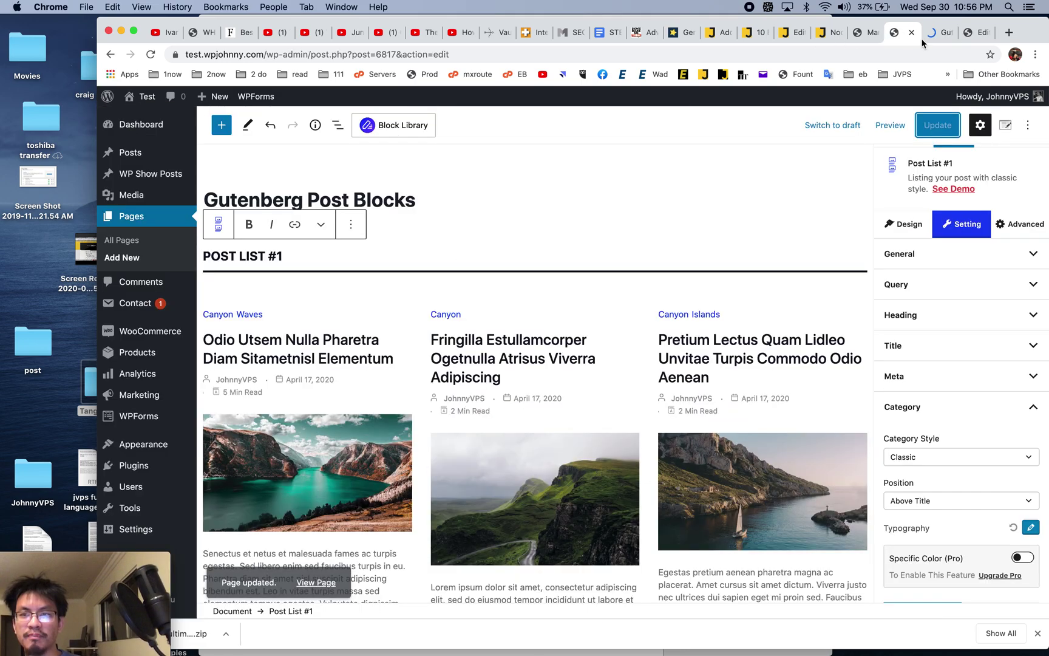
left_click(897, 132)
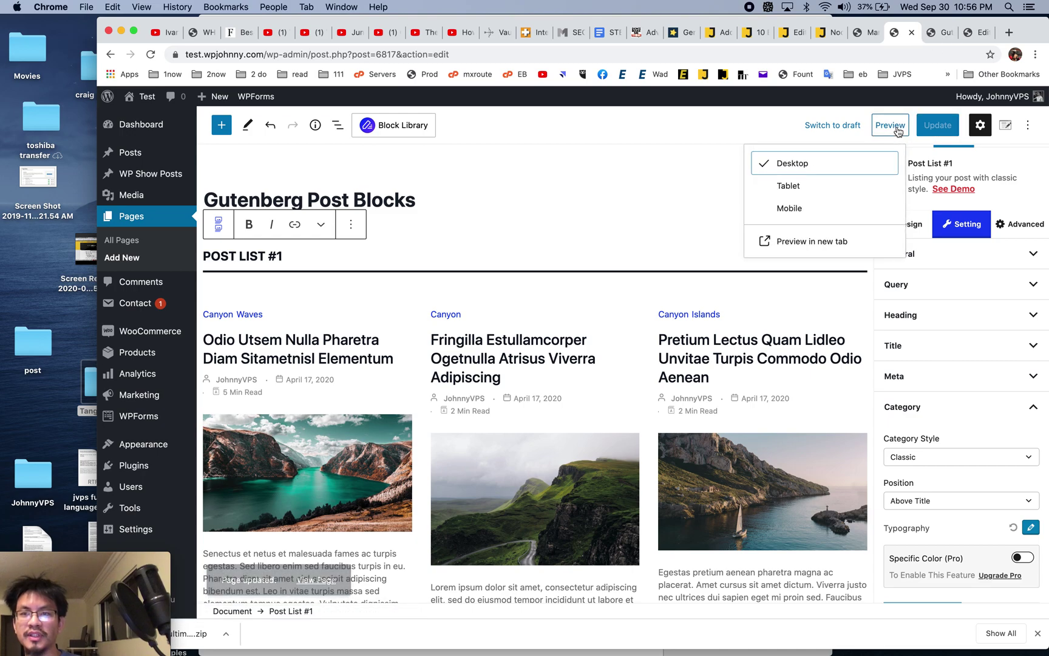
left_click(789, 209)
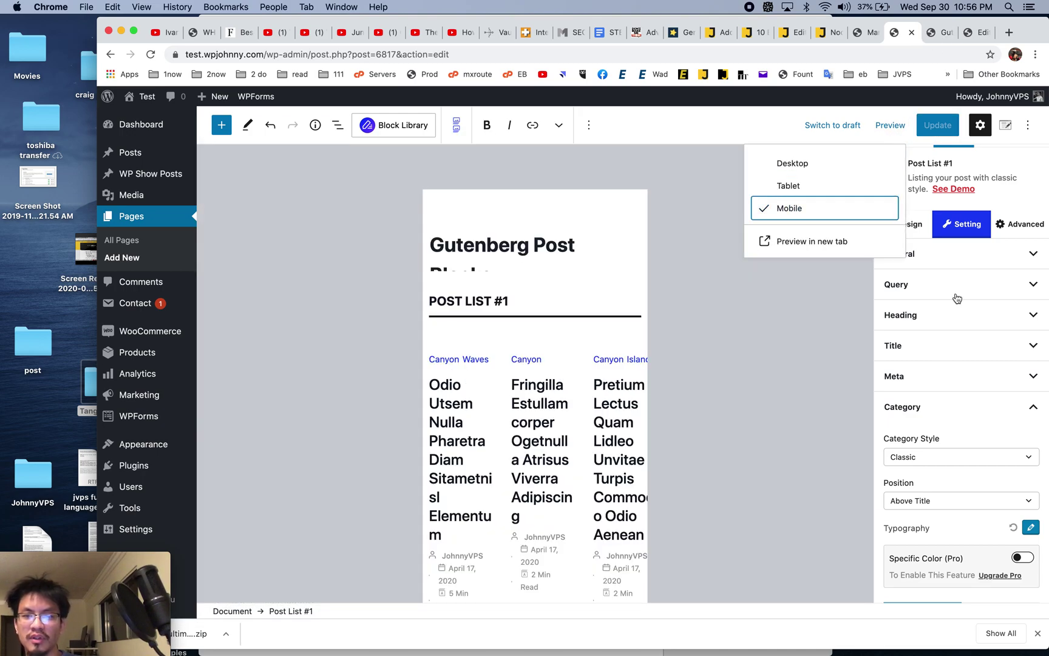
left_click(839, 355)
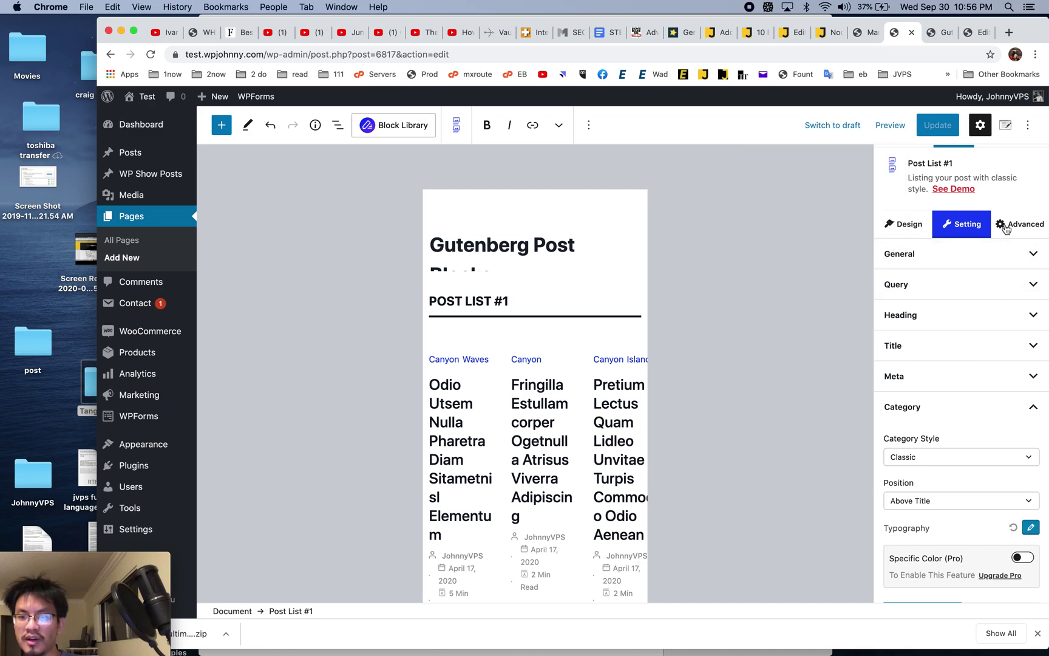
Set the Post List #1 block's mobile column count to 1 and update the page
scroll(932, 480, "down", 5)
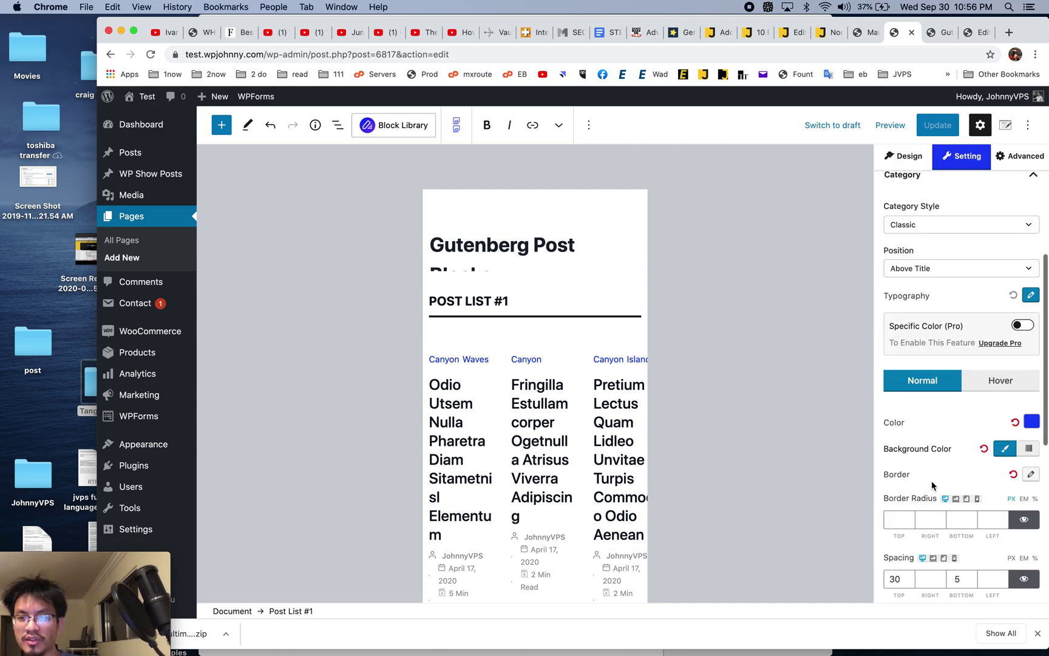
scroll(932, 485, "up", 5)
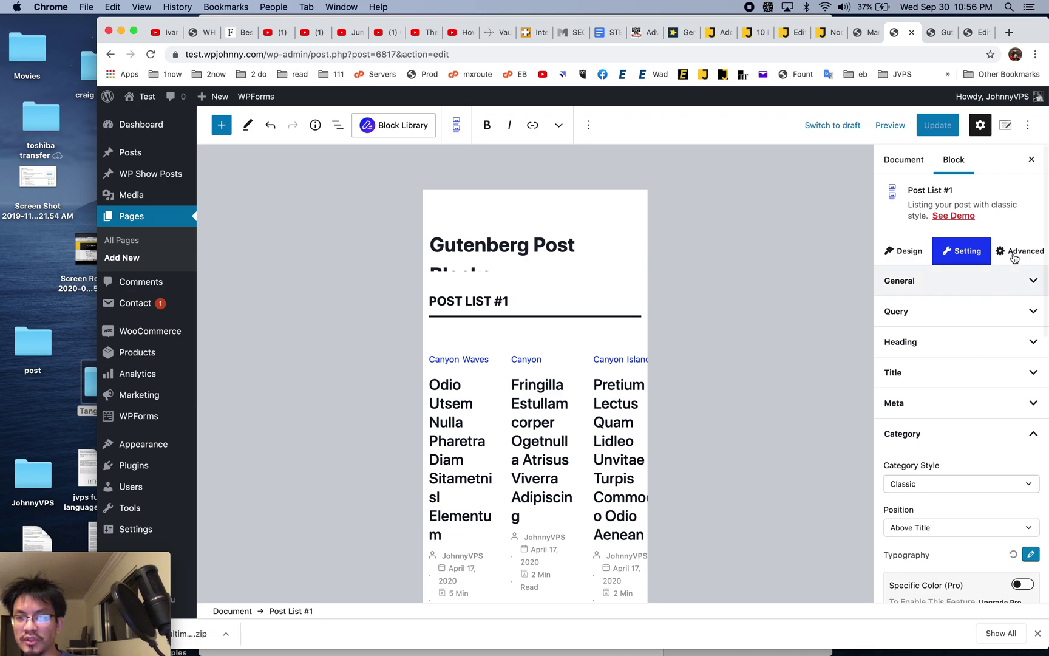
left_click(1017, 251)
left_click(924, 257)
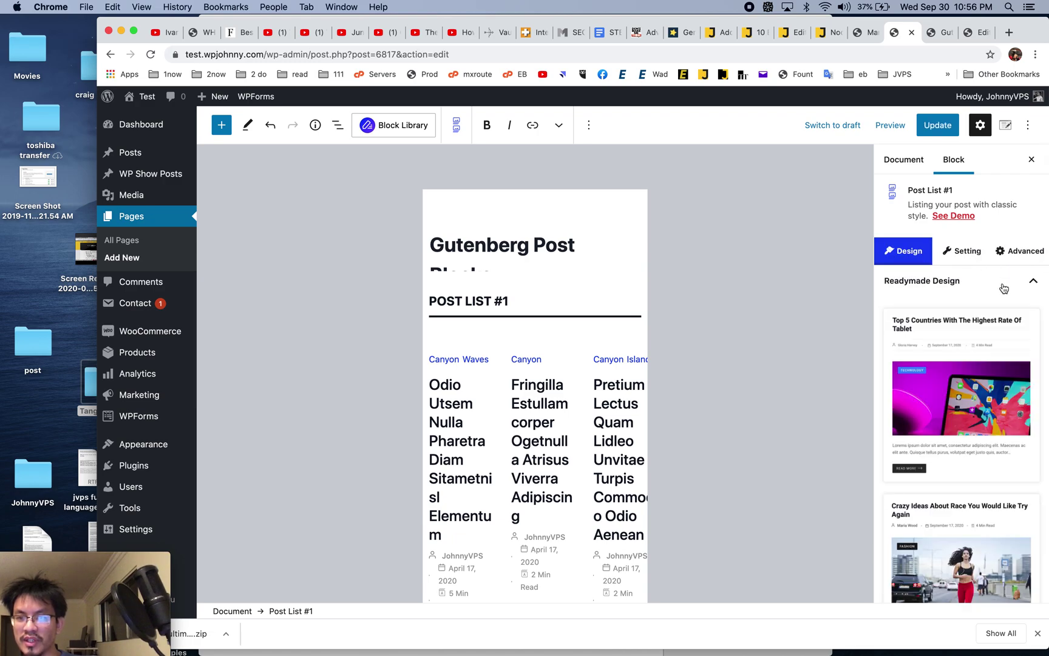
left_click(967, 252)
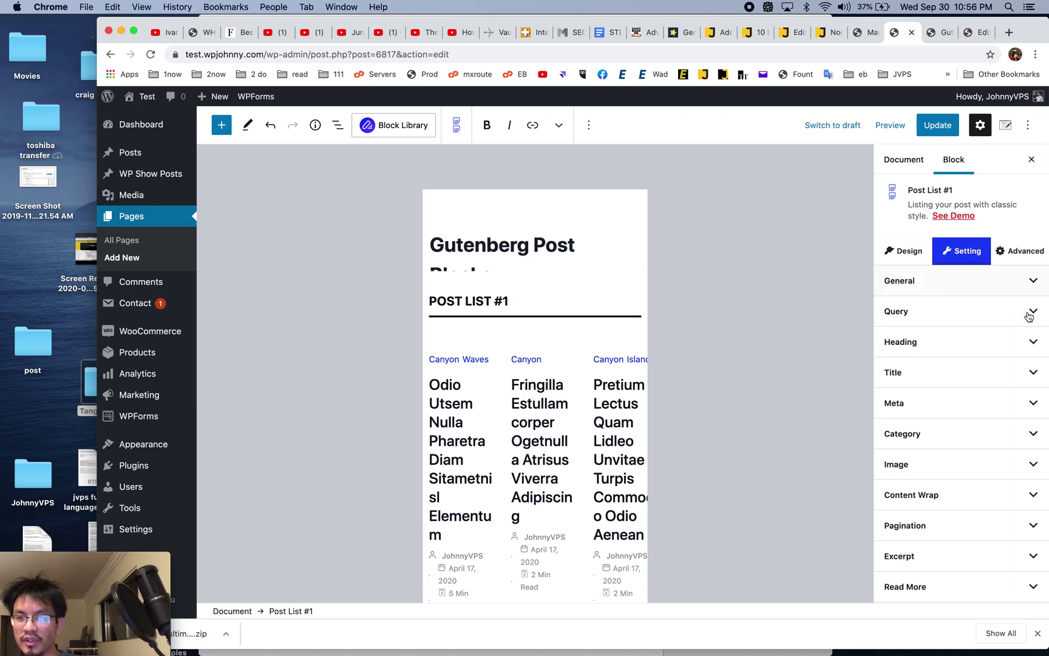
left_click(1039, 284)
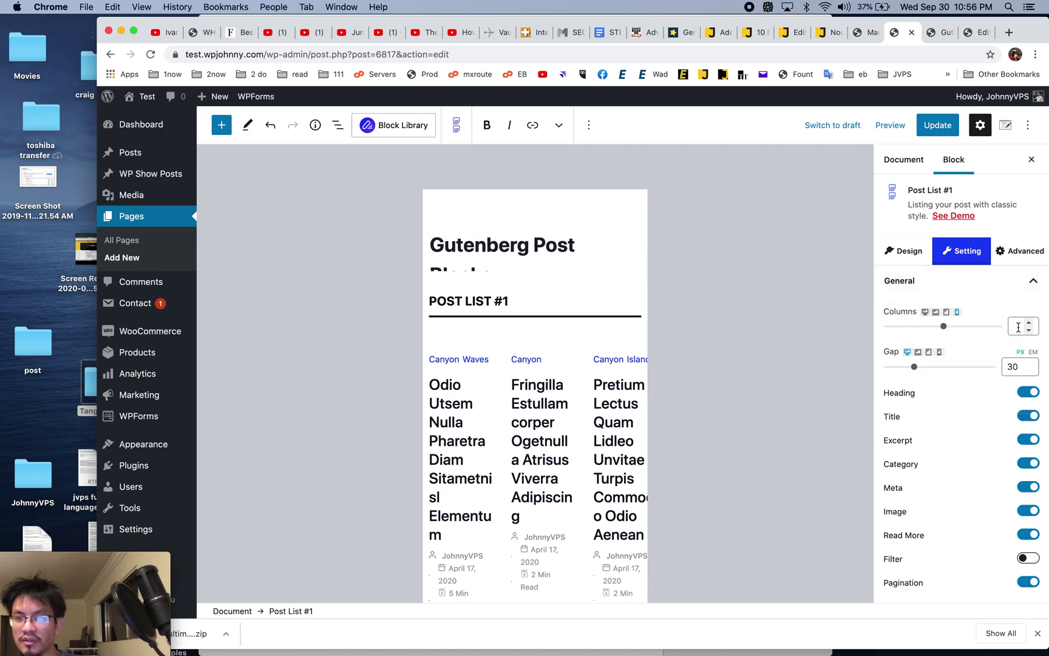
type("1")
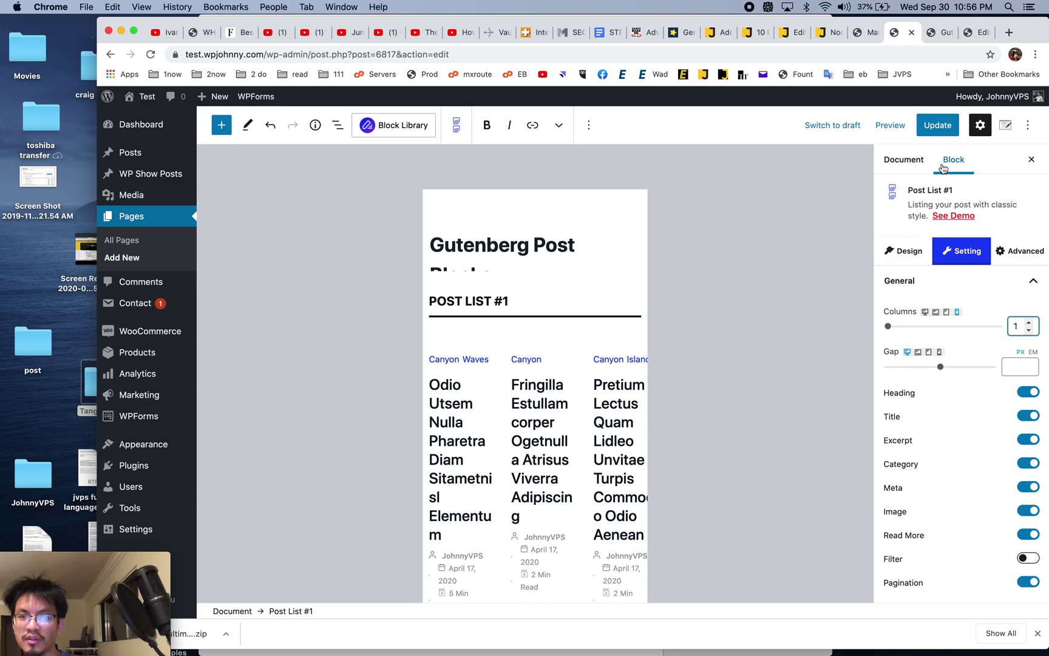
left_click(944, 317)
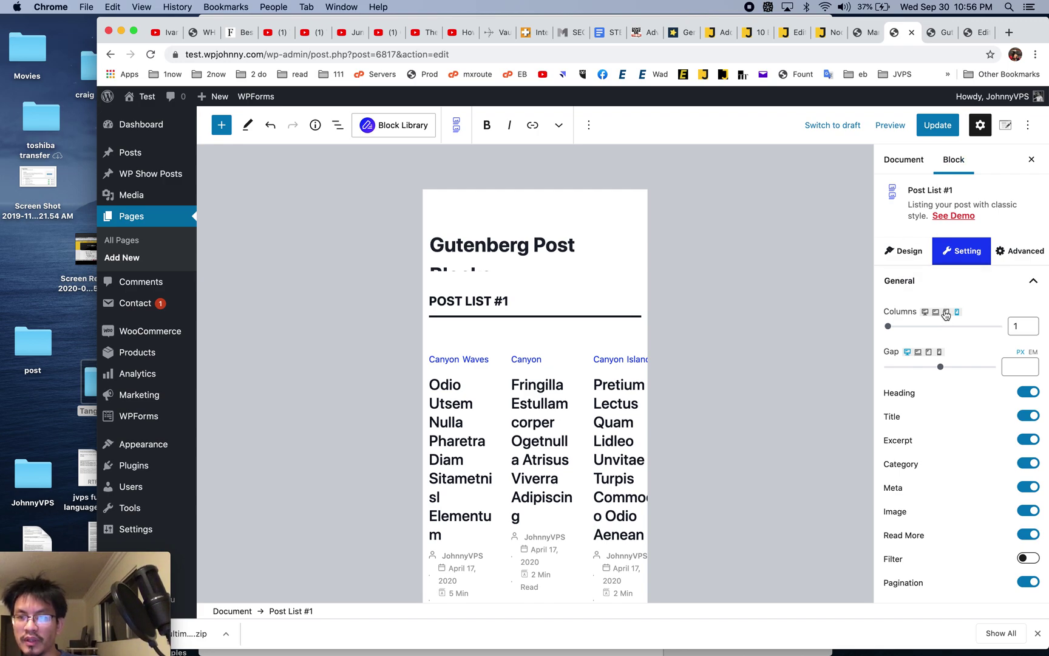
left_click(938, 125)
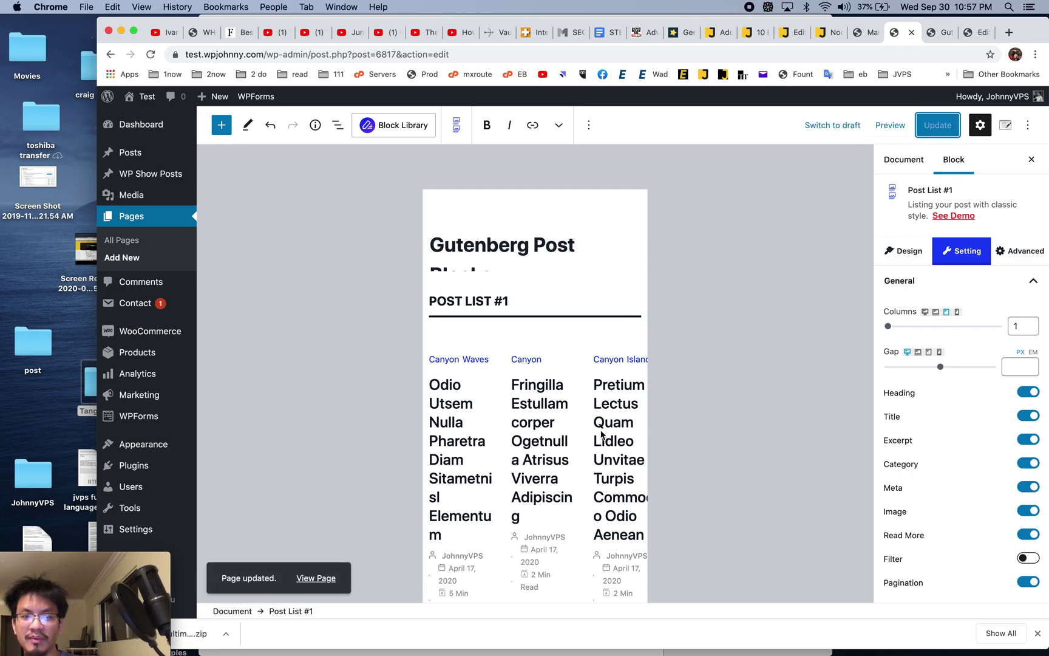
Open the published page in a separate tab, close it, and return the editor preview to desktop size
left_click(315, 579, "super")
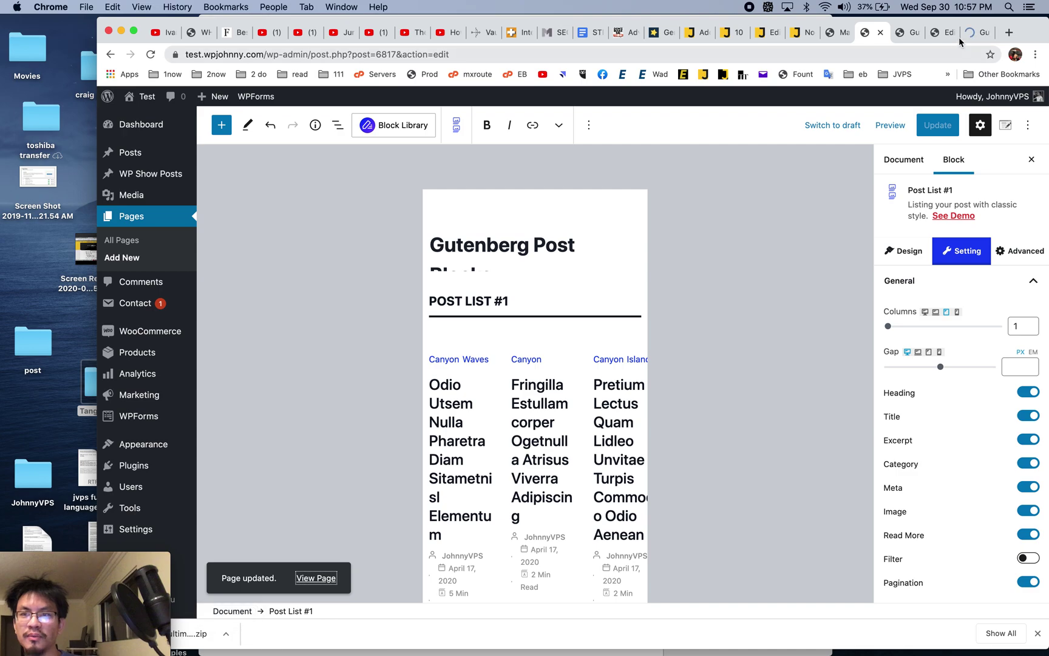
left_click(975, 33)
left_click(985, 33)
left_click(897, 33)
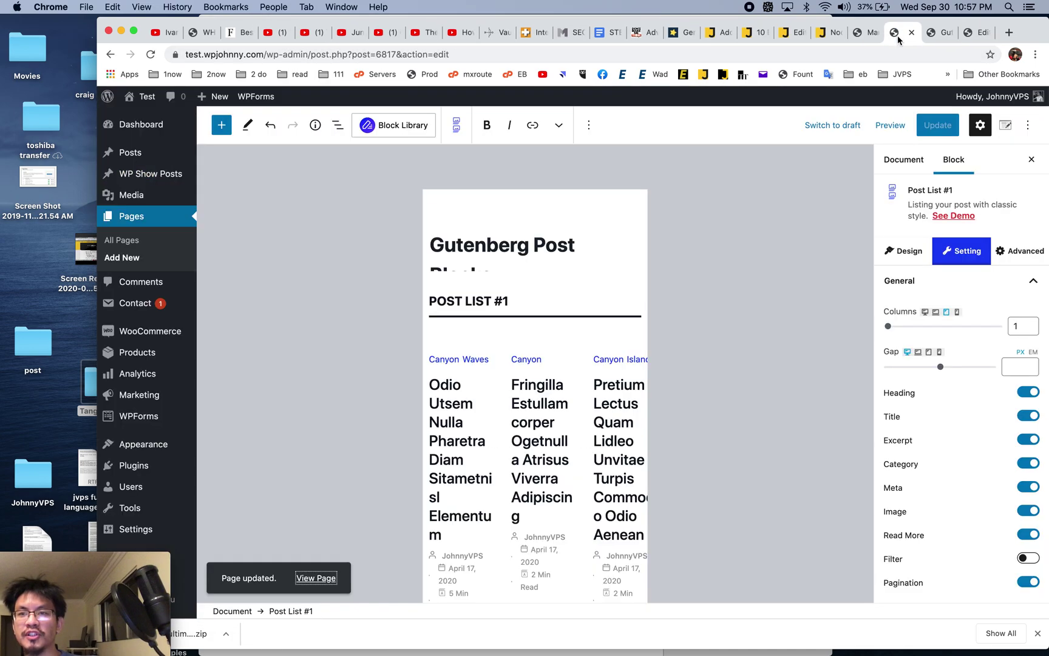
left_click(890, 125)
left_click(799, 165)
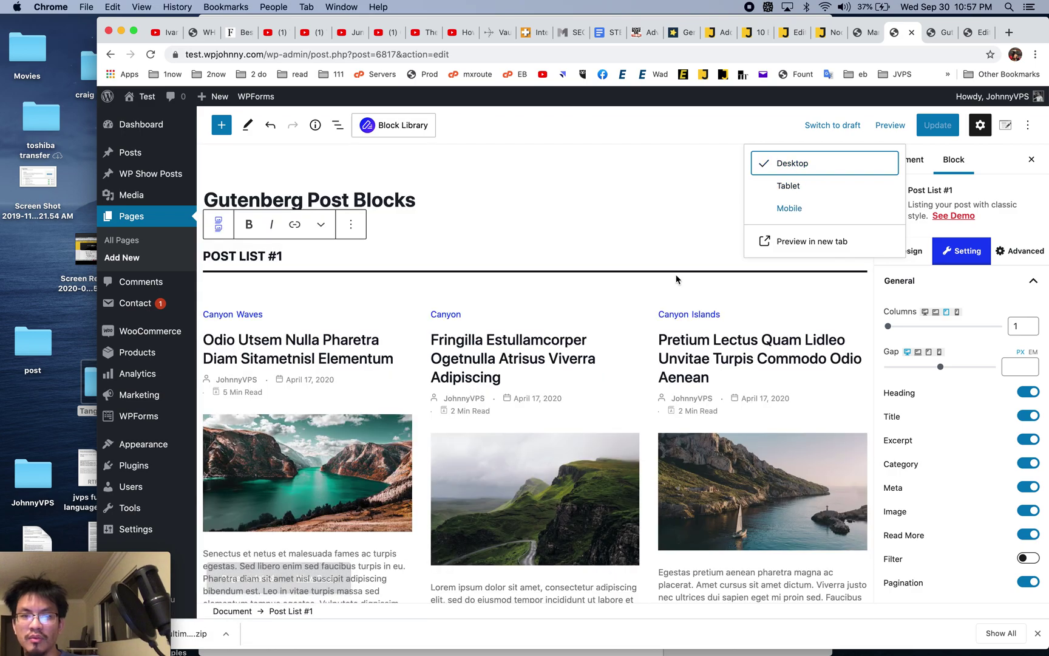
Remove the Post List #1 block and retitle the page "Ultimate Addons for Gutenberg"
left_click(351, 224)
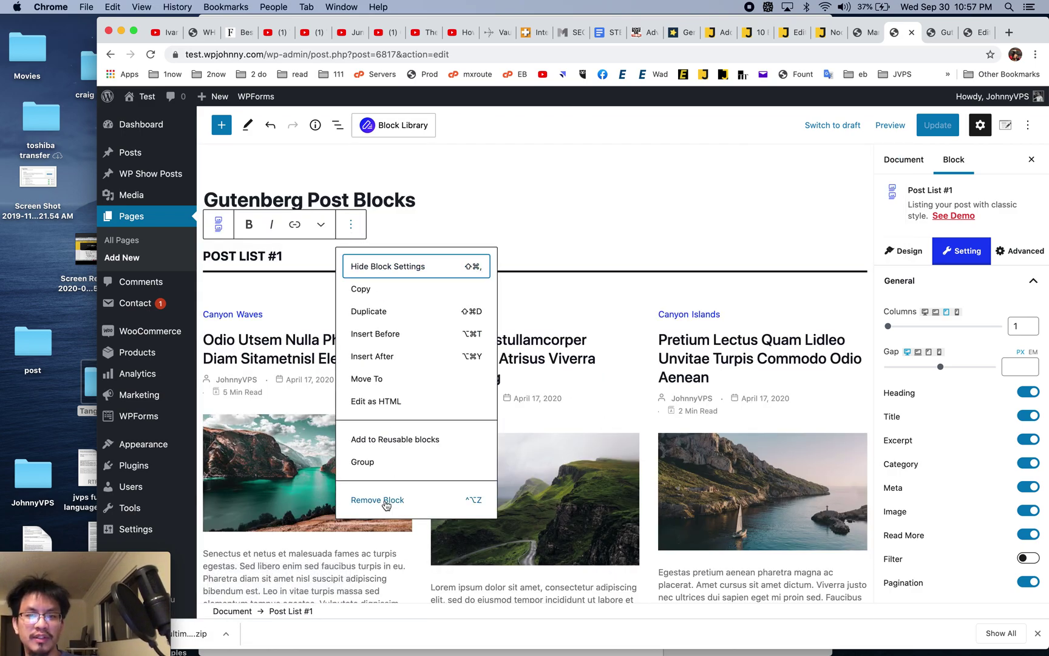
left_click(388, 503)
left_click(380, 197)
key("ctrl+a")
type("Ulateim")
key("BackSpace")
type("timate Addons for Gutenb")
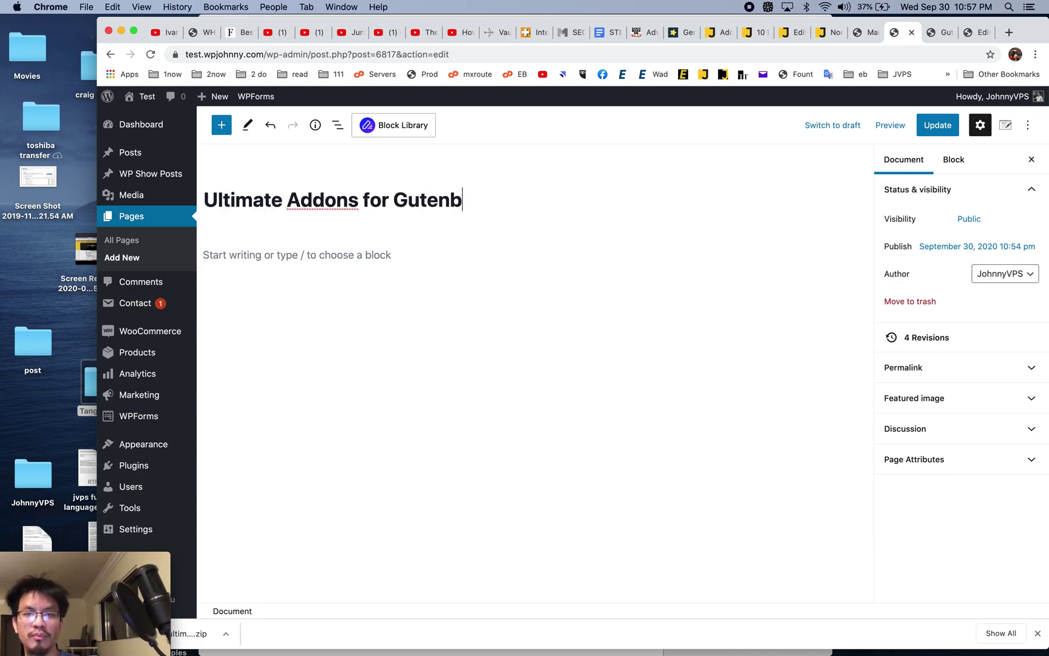
type("erg")
Search the available blocks for "mason" and insert a Post Masonry block below the page title
left_click(322, 251)
left_click(851, 259)
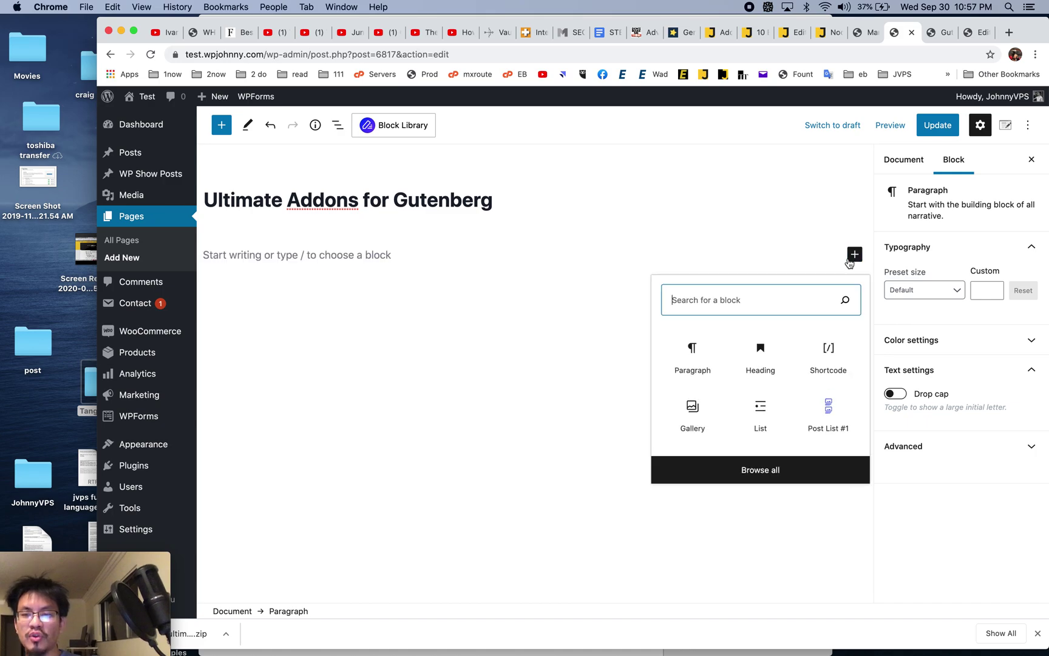
type("mason")
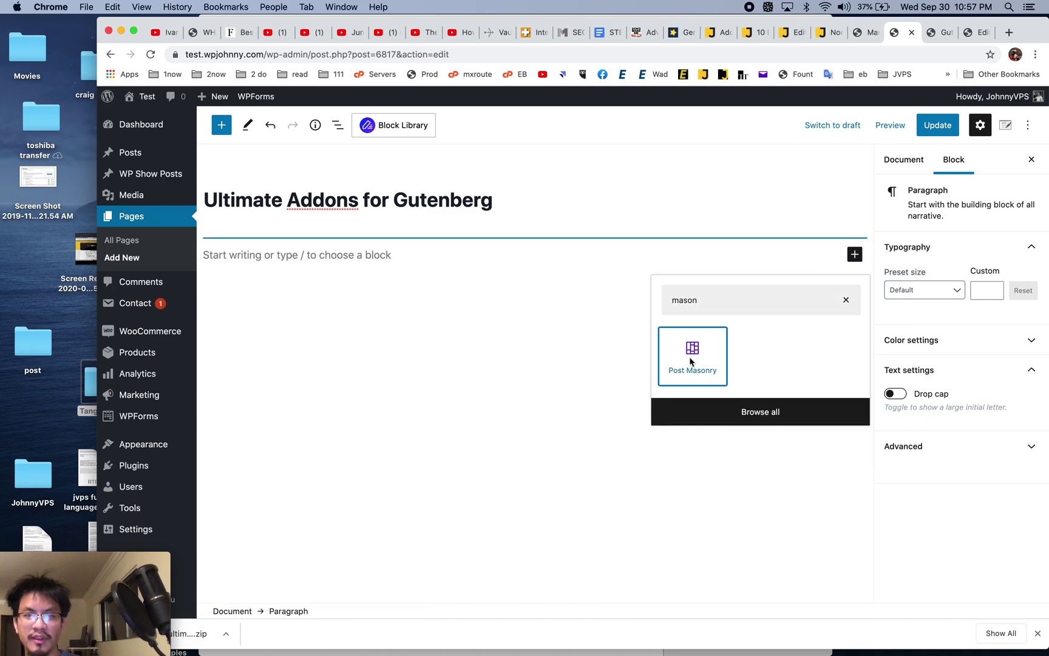
left_click(691, 356)
scroll(612, 442, "down", 2)
scroll(612, 448, "down", 4)
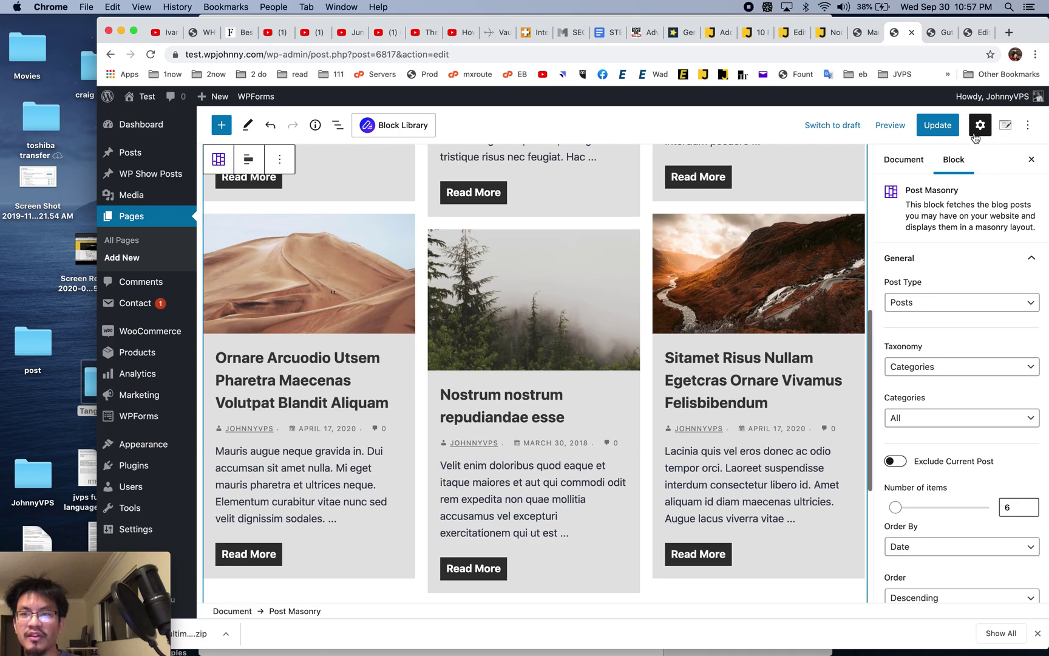
Update the page and reload its published version to examine the Post Masonry layout
left_click(938, 125)
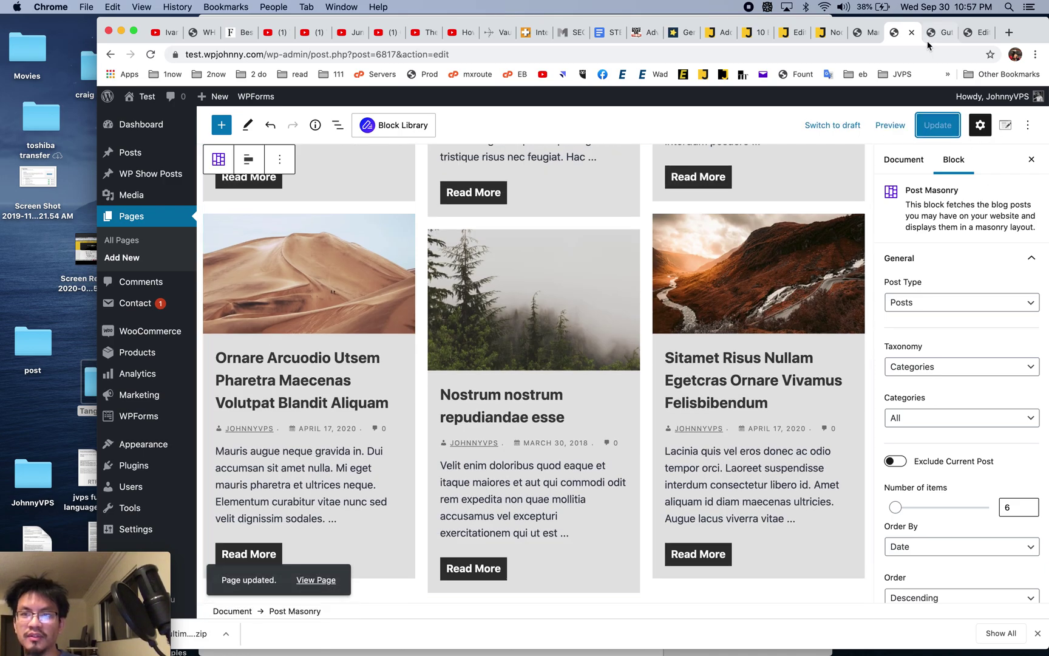
left_click(933, 33)
key("super+r")
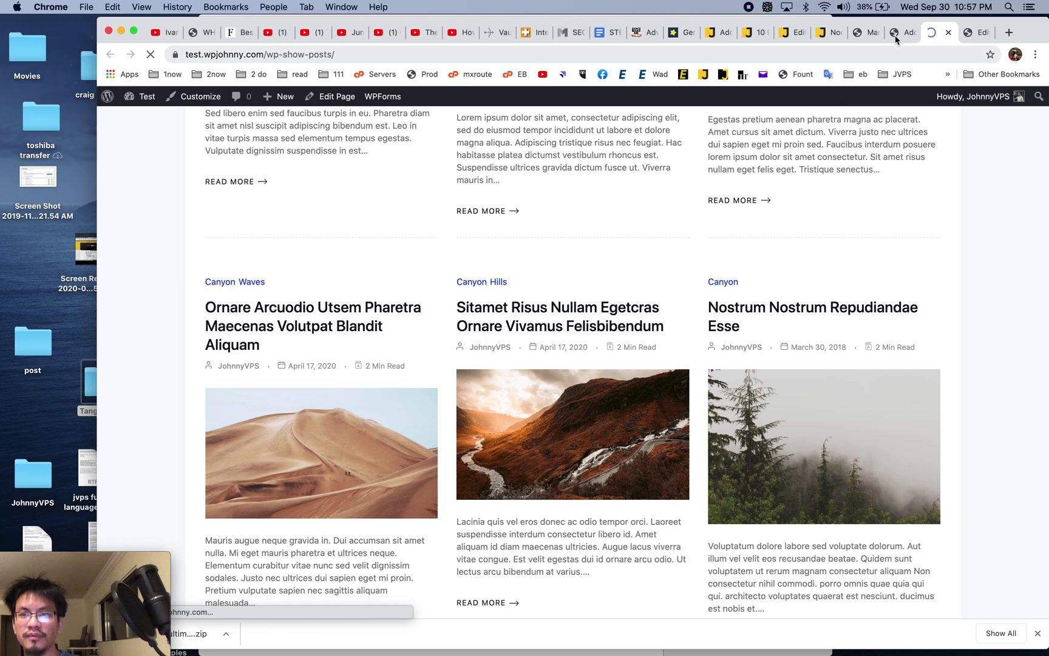
scroll(619, 495, "down", 10)
scroll(620, 495, "up", 6)
scroll(621, 500, "up", 3)
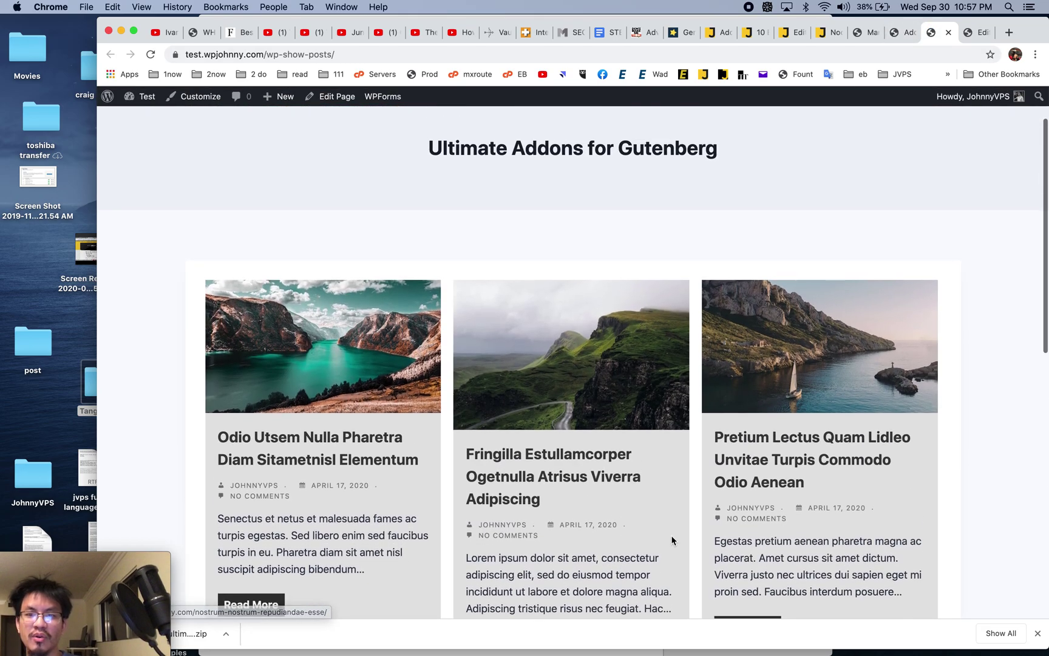
scroll(672, 541, "down", 4)
scroll(808, 273, "up", 2)
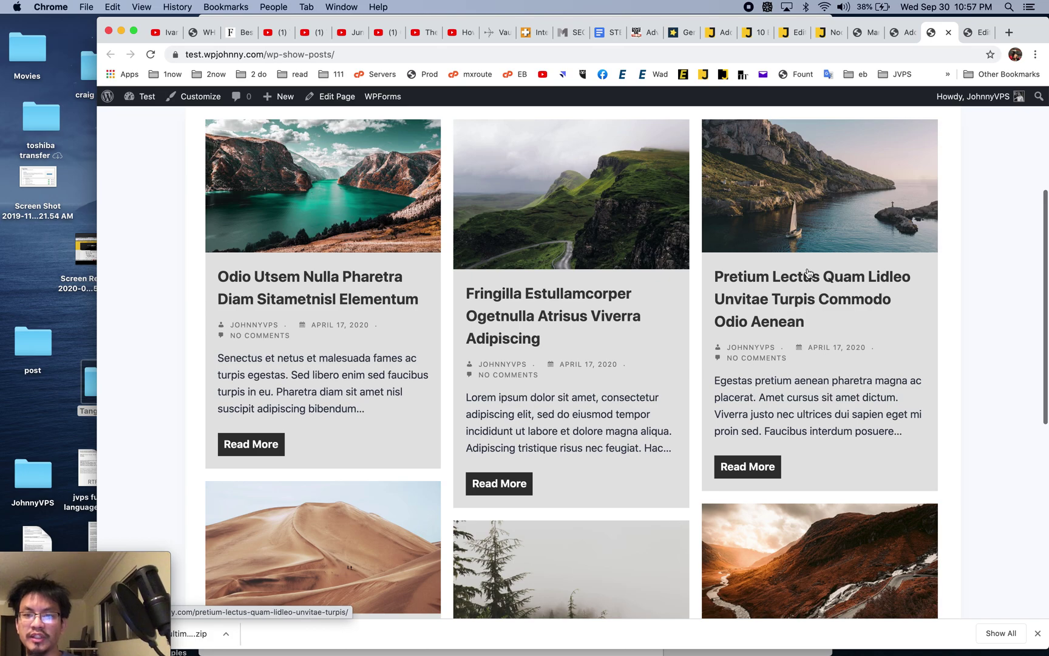
Set the Post Masonry block's desktop column count to 6
left_click(903, 33)
scroll(949, 424, "down", 10)
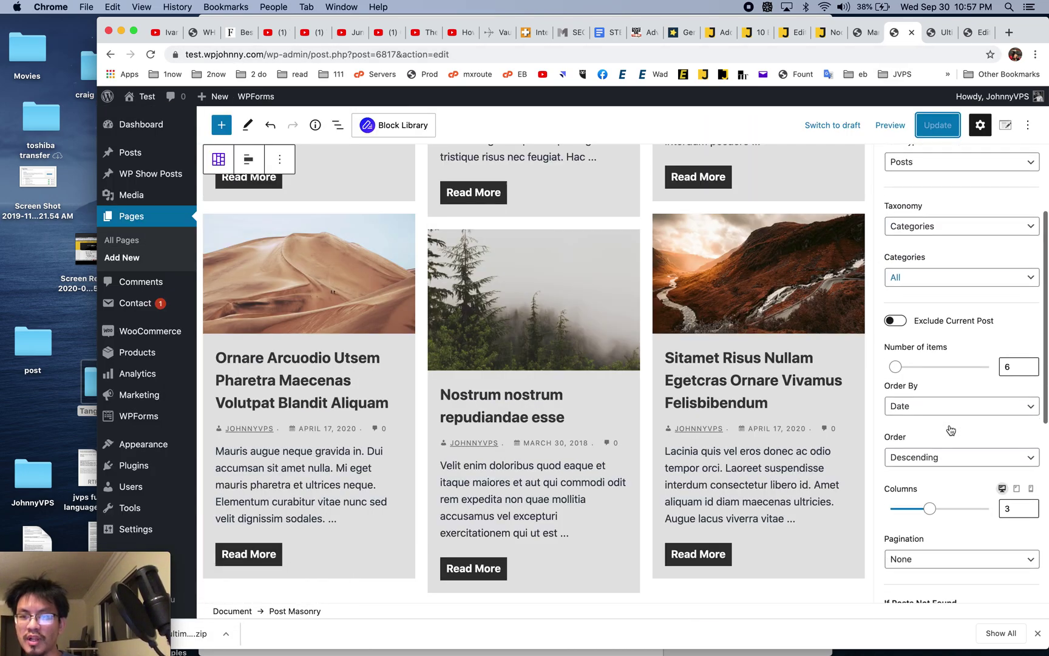
scroll(950, 424, "up", 5)
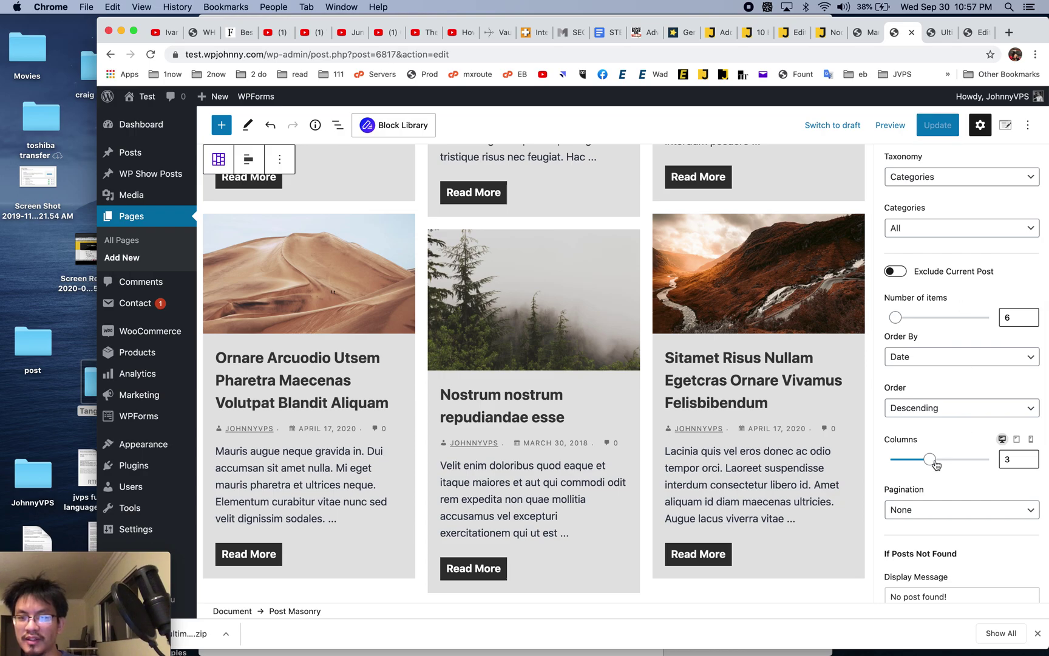
left_click_drag(931, 460, 989, 460)
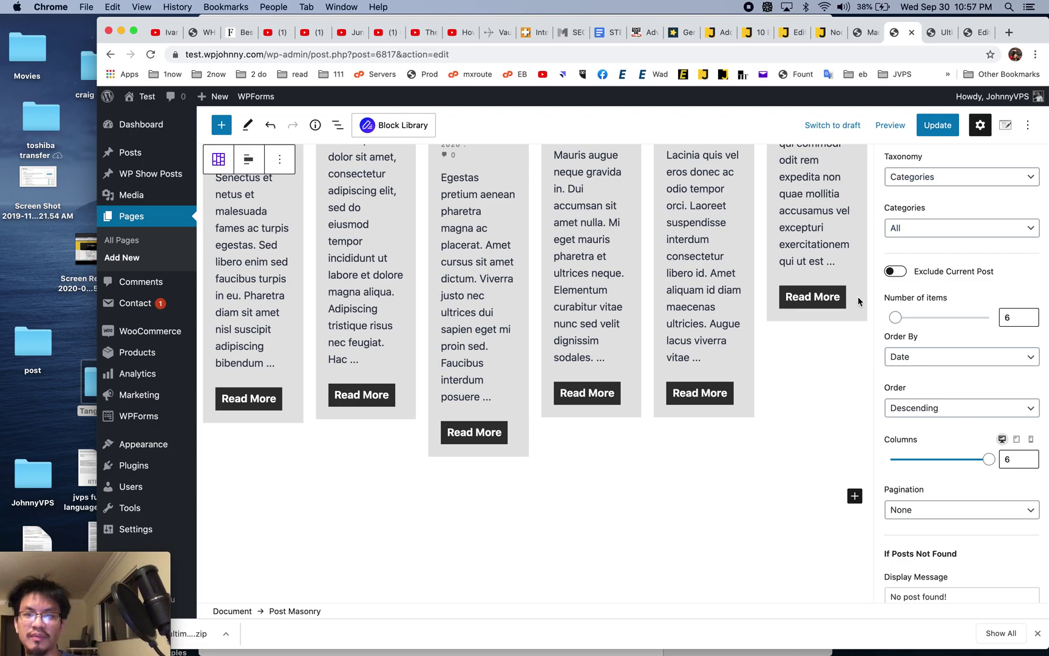
scroll(860, 302, "up", 10)
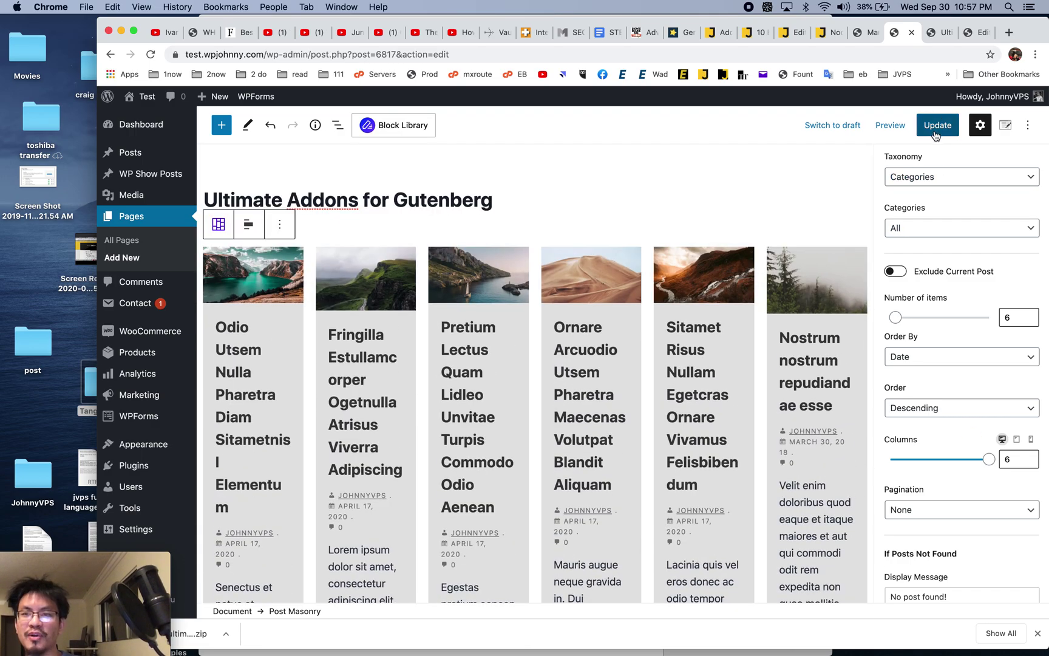
Update the page and reload its published version to check the six-column masonry layout
left_click(935, 135)
left_click(934, 32)
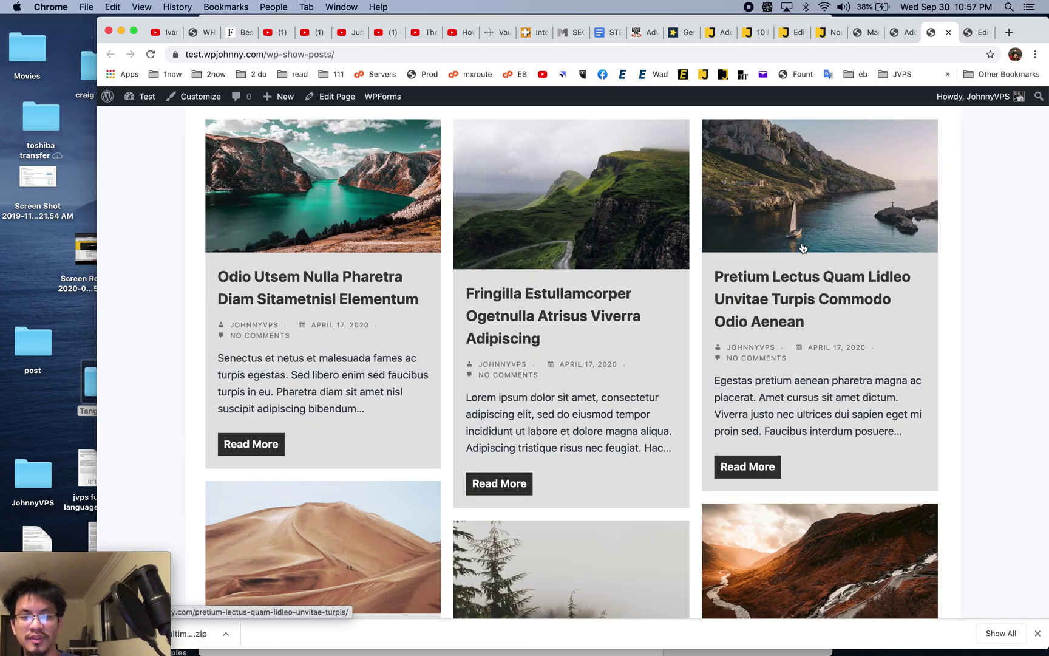
key("super+r")
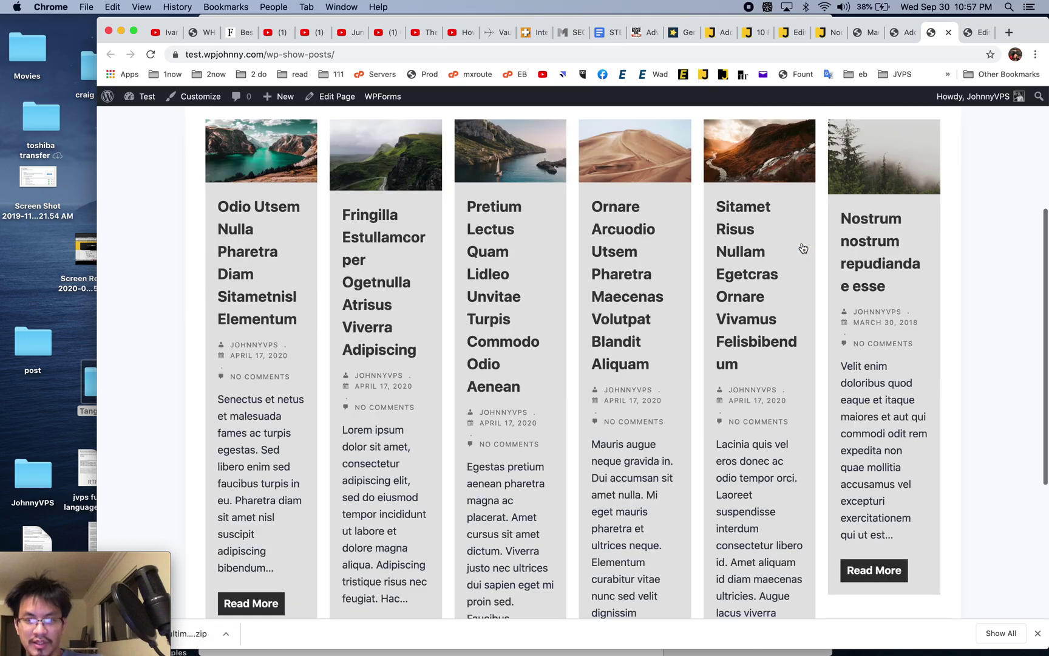
scroll(803, 247, "up", 4)
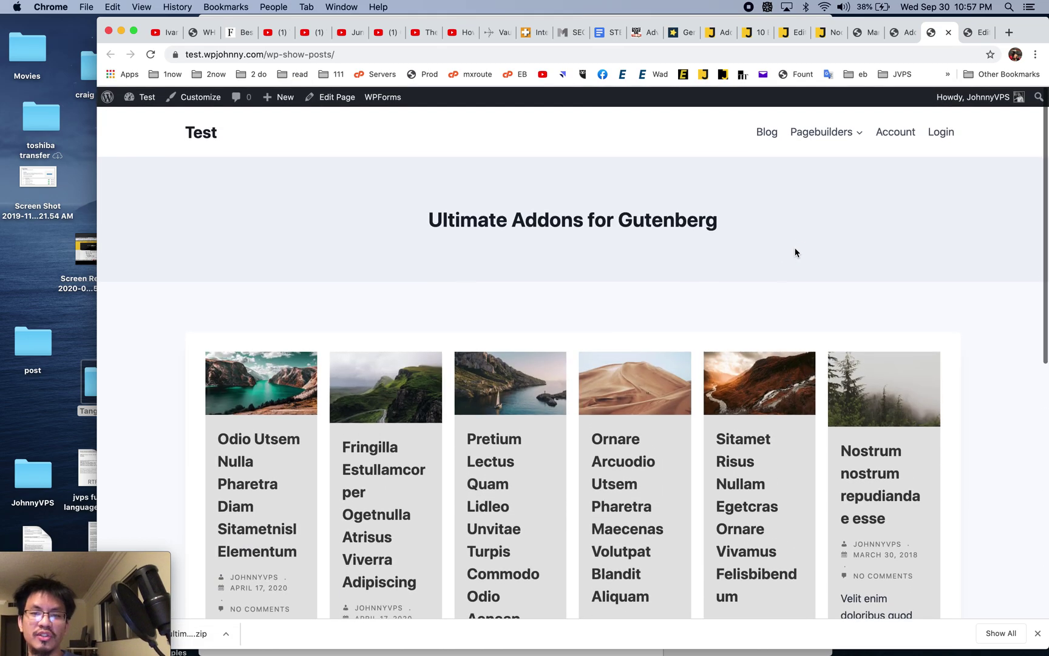
Examine the post cards in the six-column masonry layout along the full length of the published page
scroll(803, 248, "down", 10)
scroll(726, 345, "up", 10)
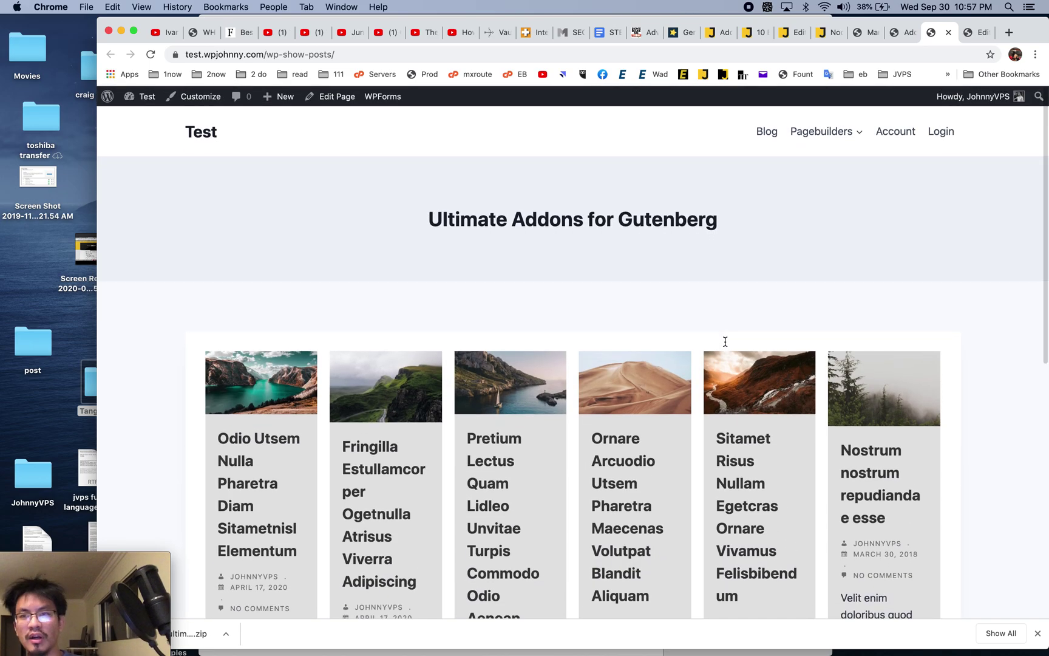
scroll(725, 345, "down", 10)
scroll(909, 98, "up", 10)
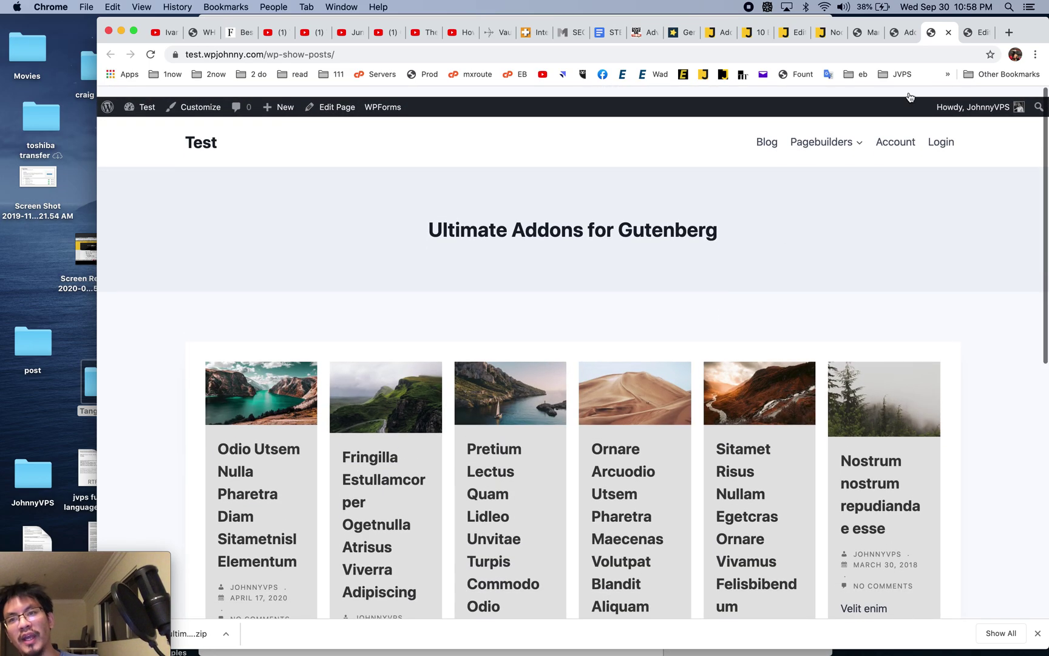
Return to the page editor and filter the Post Masonry block to the Canyon category, keeping Posts as the post type
left_click(909, 33)
scroll(882, 451, "down", 2)
scroll(882, 451, "down", 5)
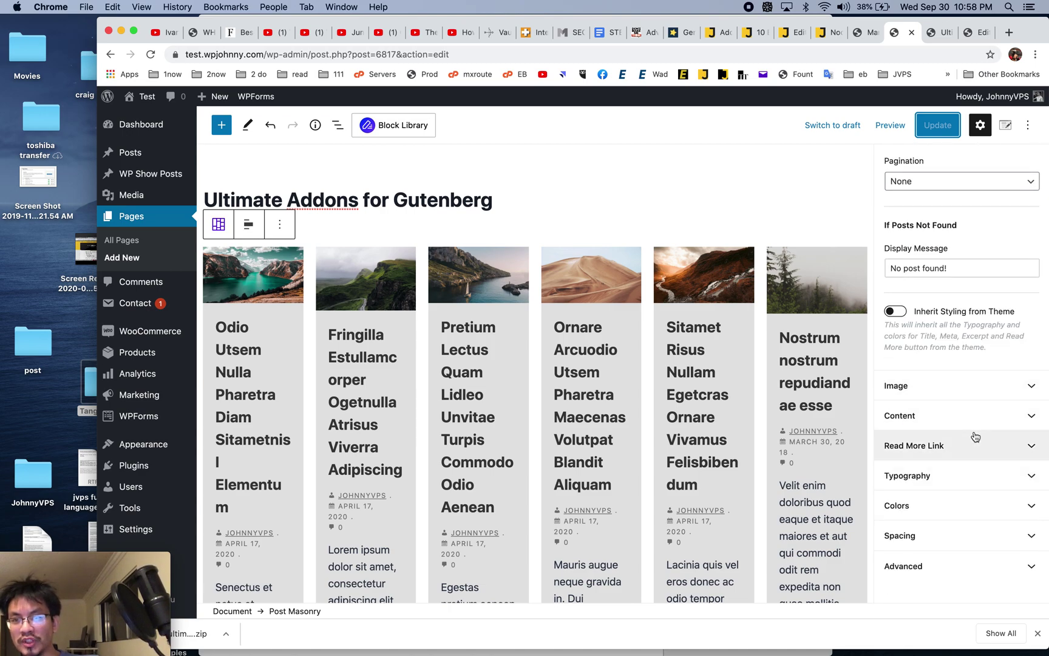
scroll(1013, 423, "up", 10)
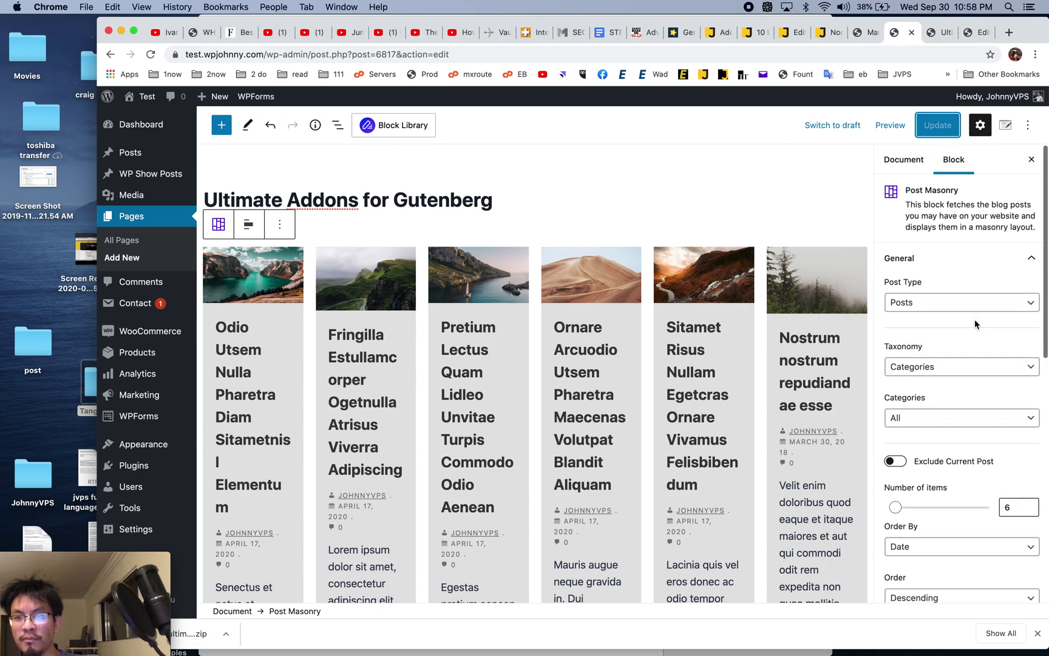
left_click(975, 366)
left_click(974, 367)
left_click(972, 417)
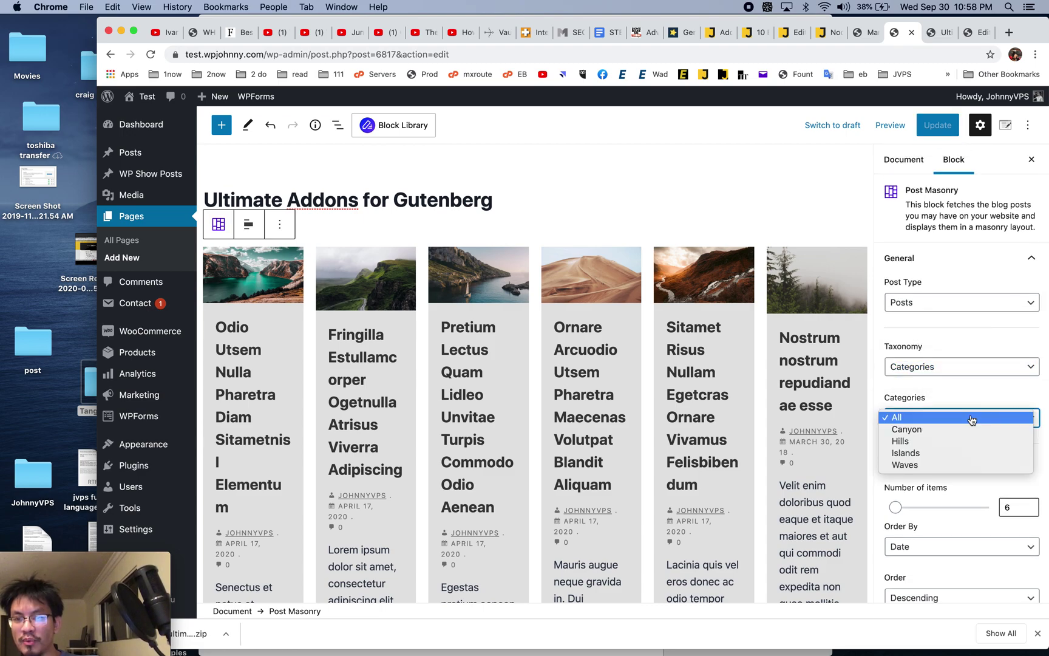
left_click(971, 430)
left_click(992, 304)
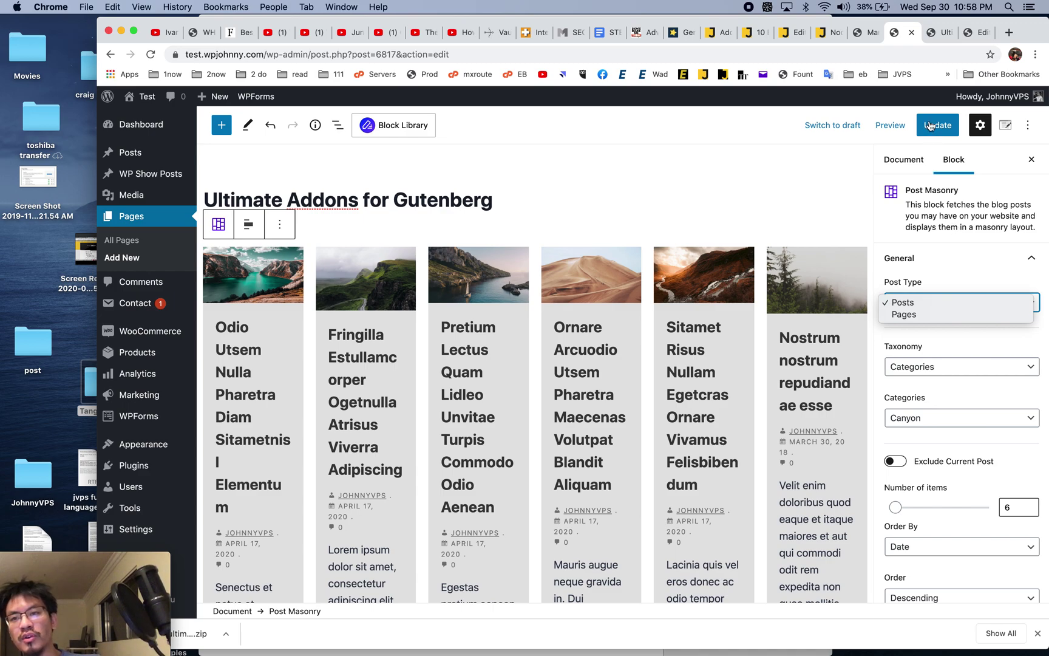
key("Escape")
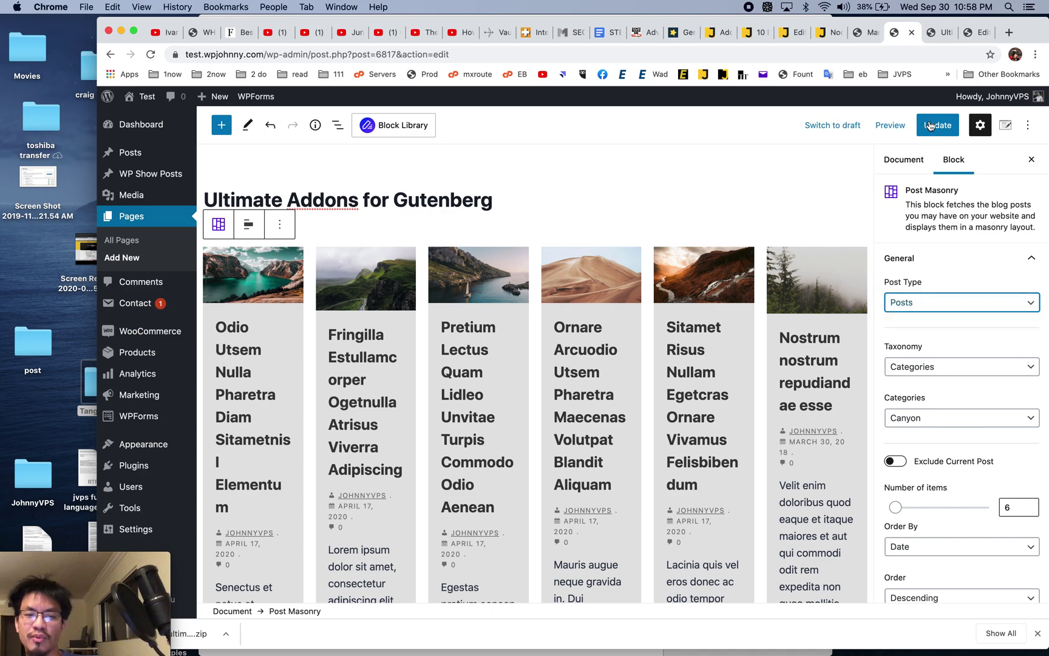